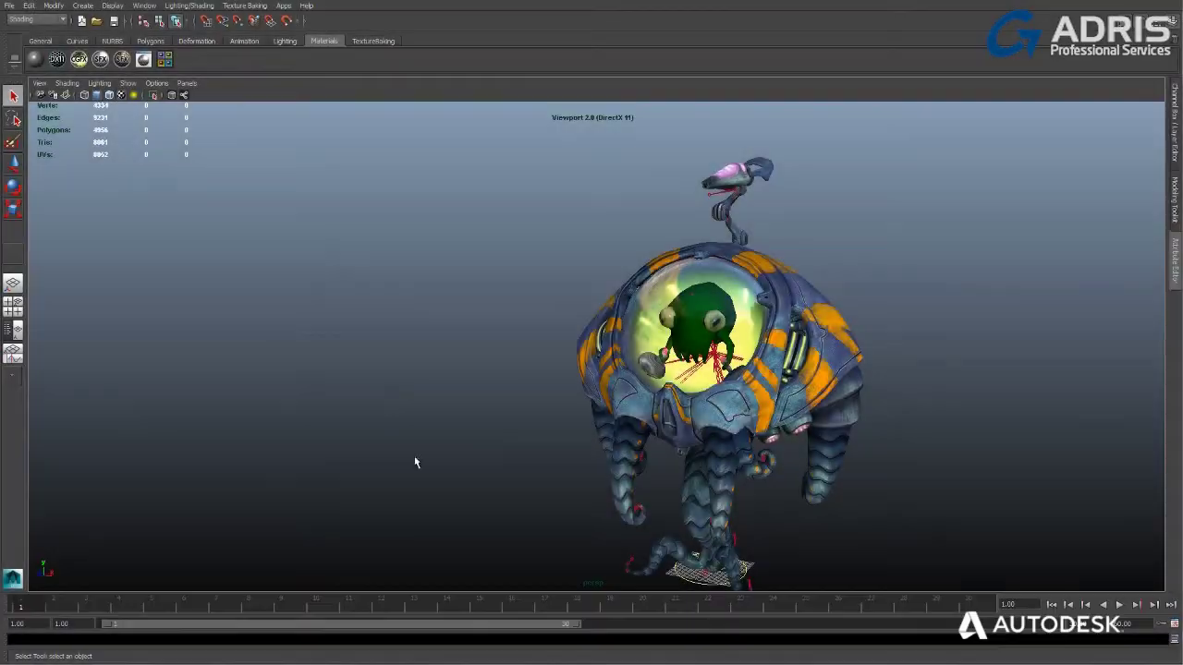
- Create a DX11 shader material and load Global_Illumination.png into file20
click(166, 59)
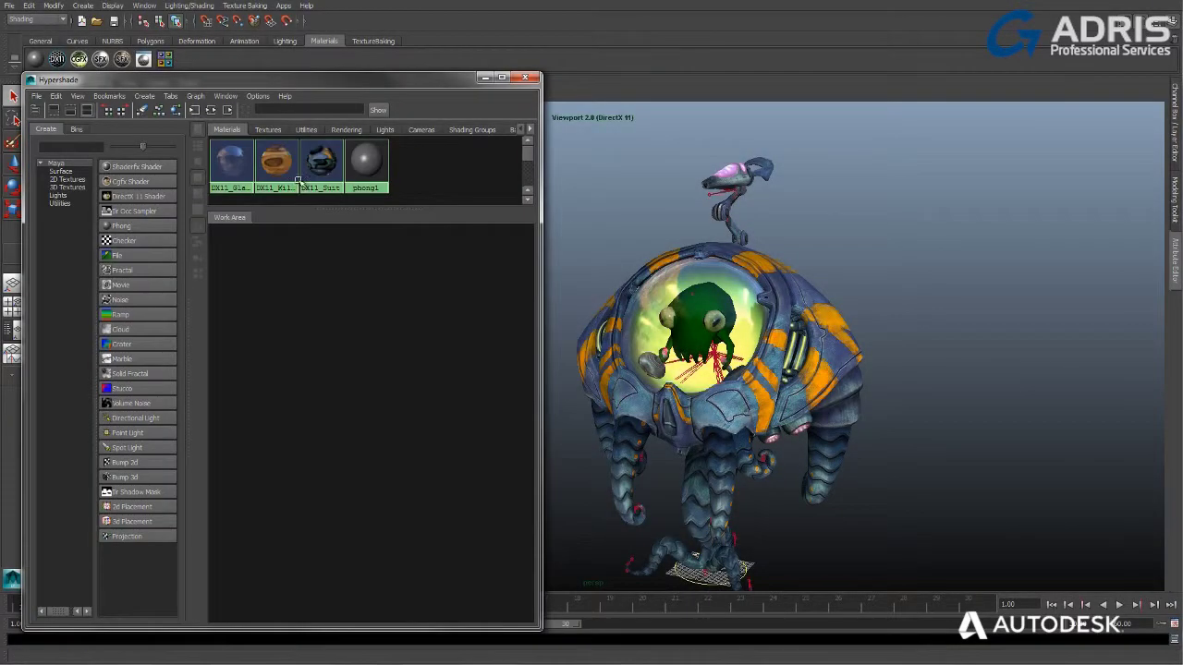
scroll(707, 504, up, 3)
scroll(707, 503, up, 4)
scroll(707, 504, up, 2)
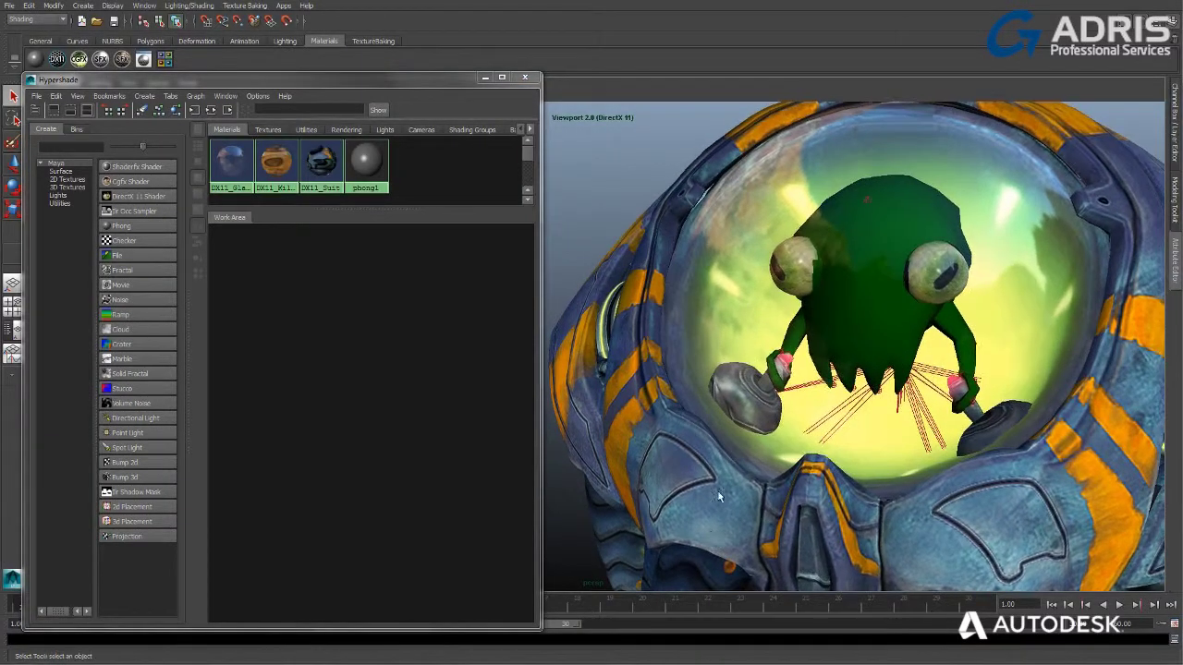
click(134, 196)
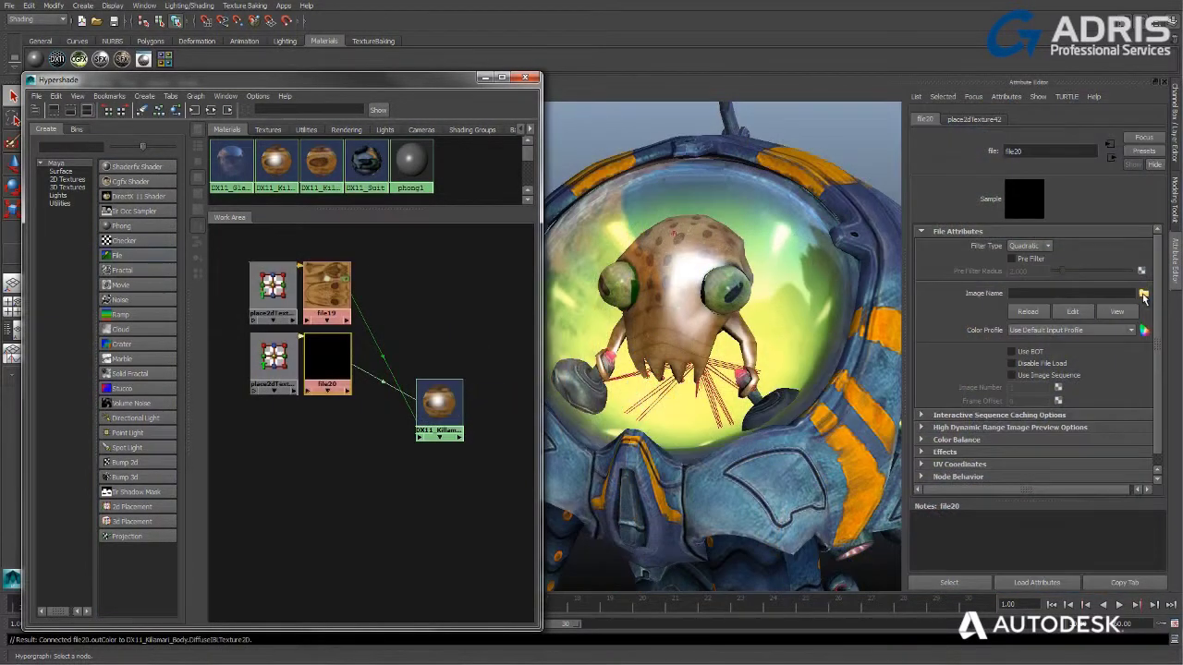
click(1144, 294)
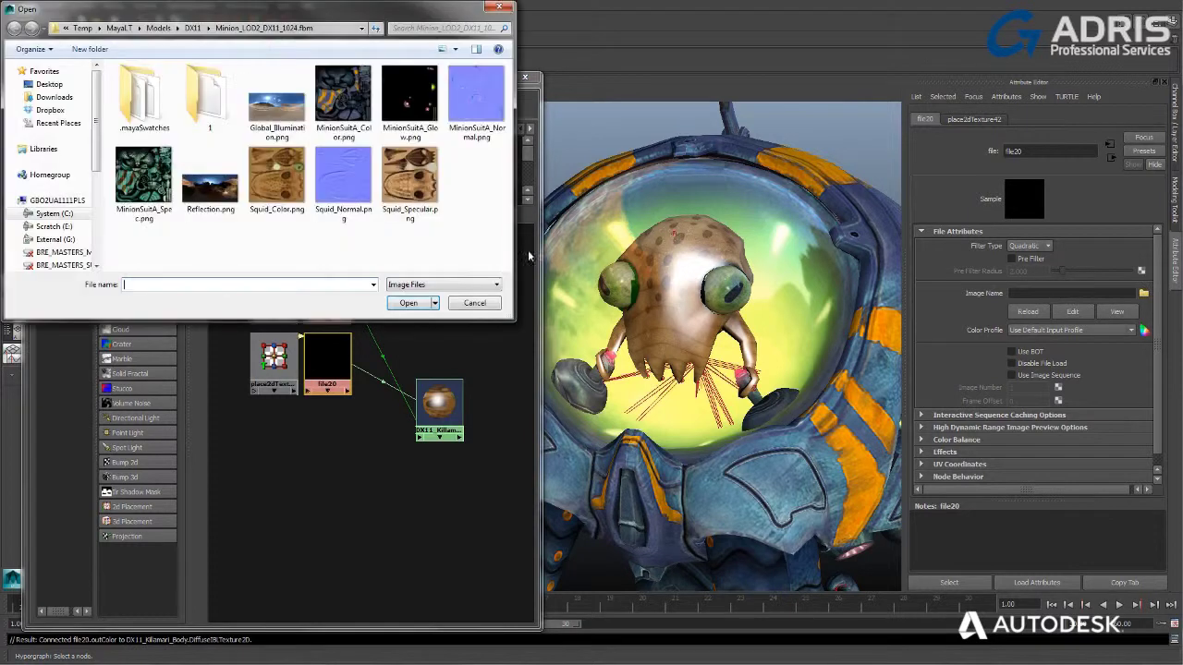
double_click(264, 132)
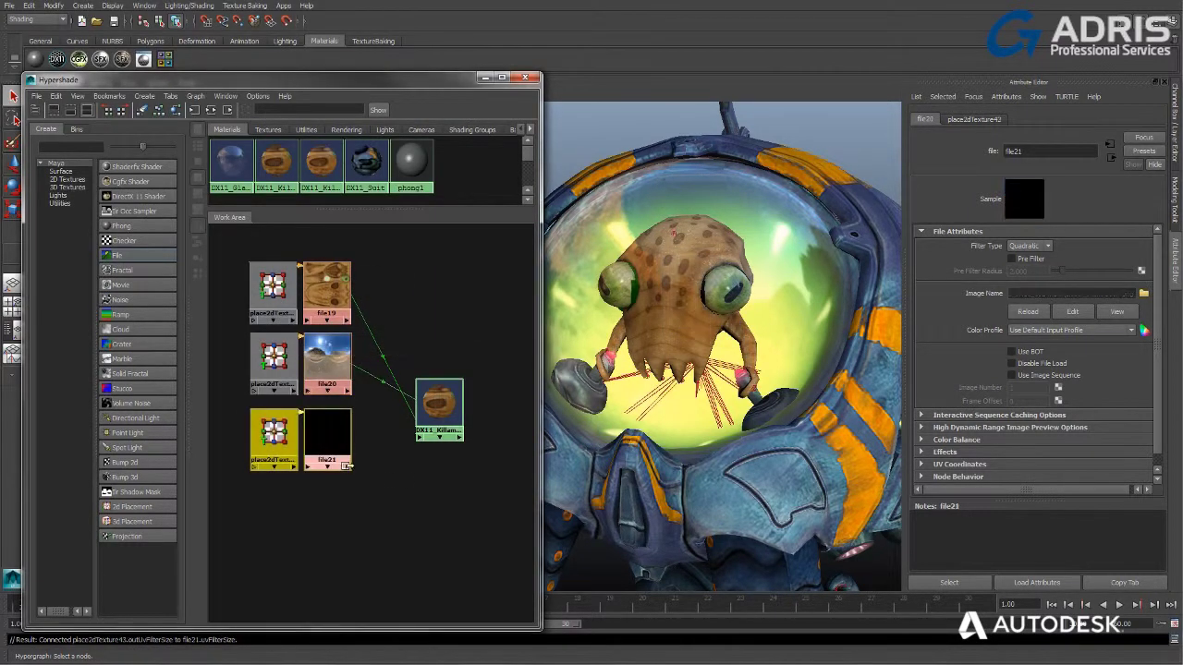
- Wire file21 into the shader's specular texture and load Squid_Specular.png into it
click(345, 468)
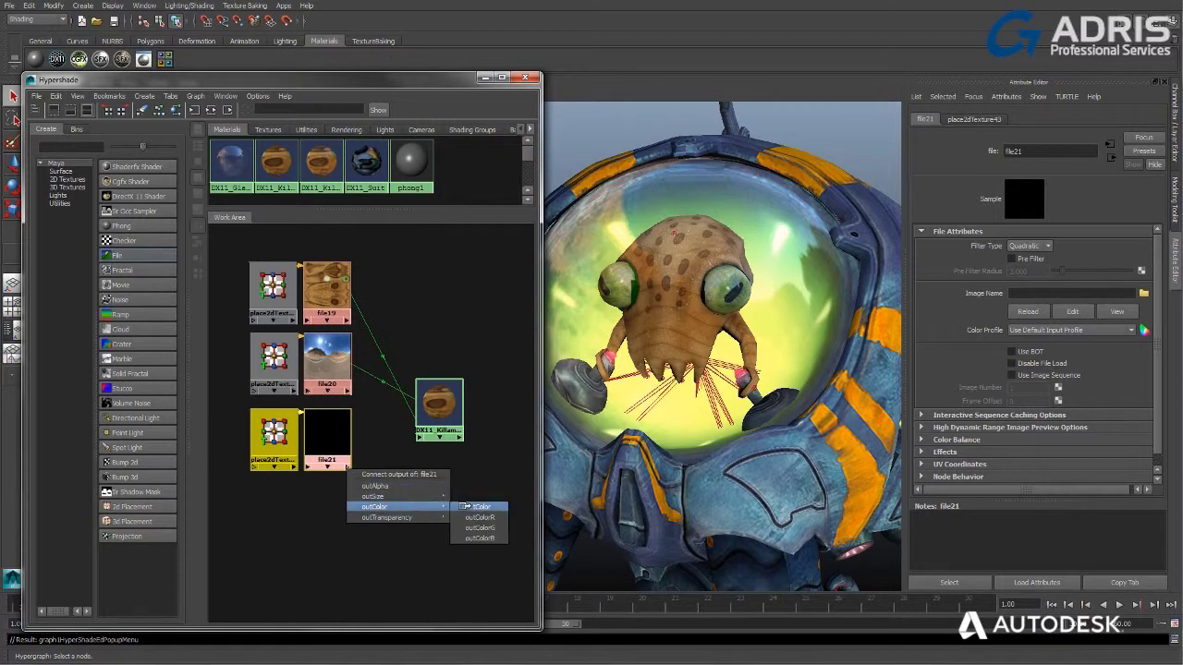
click(476, 506)
click(444, 422)
click(485, 356)
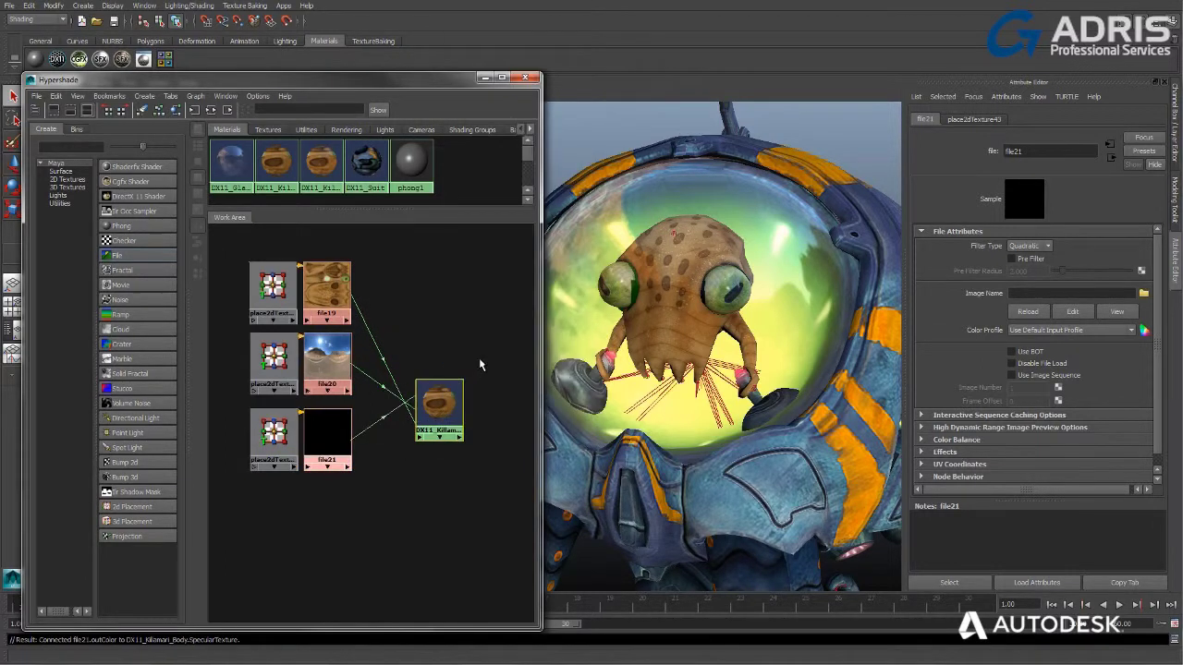
click(1143, 294)
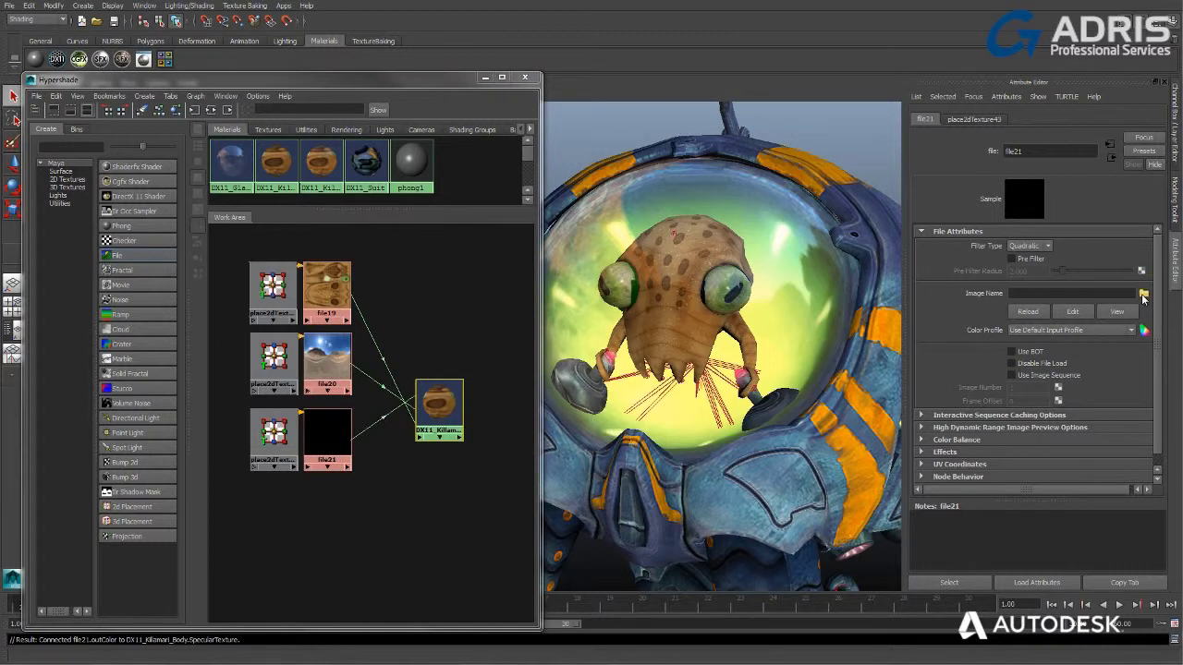
double_click(406, 189)
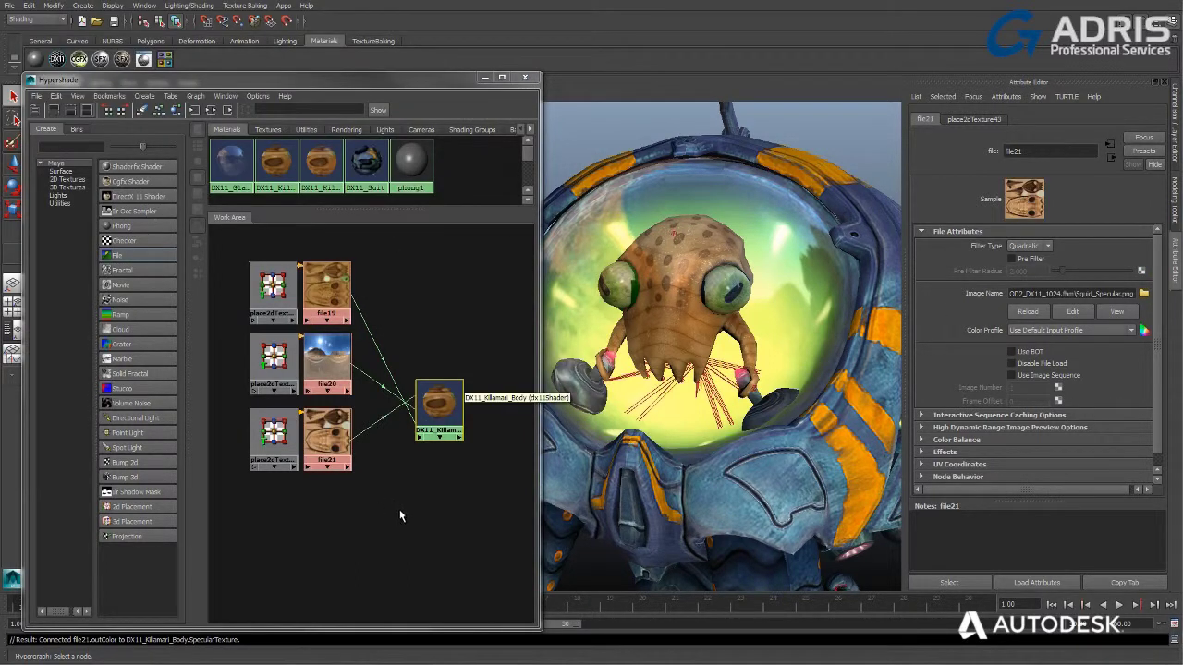
- Load Squid_Normal.png into file22 and tick Normal Map on the alien body shader
click(1142, 294)
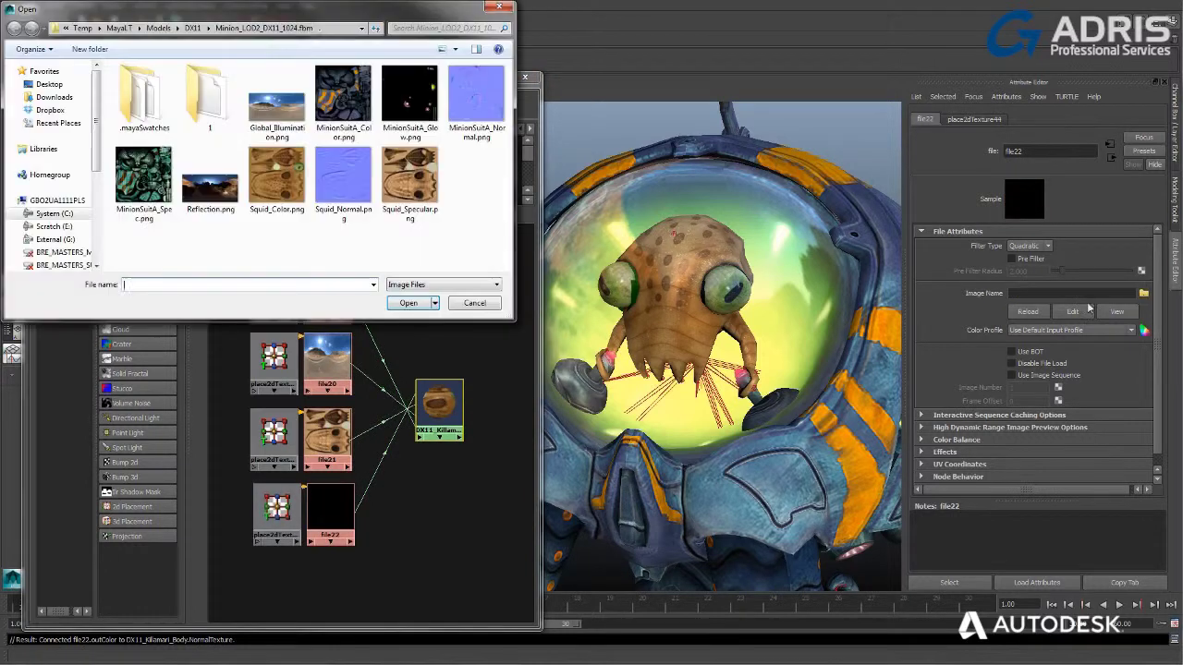
double_click(342, 177)
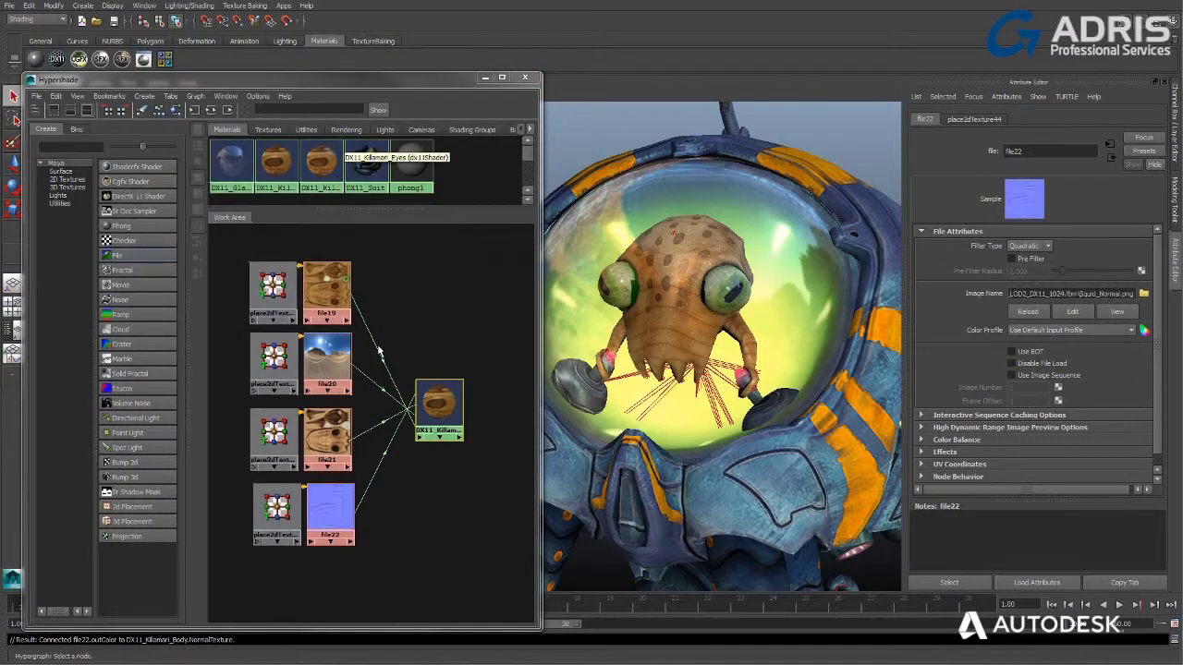
click(437, 404)
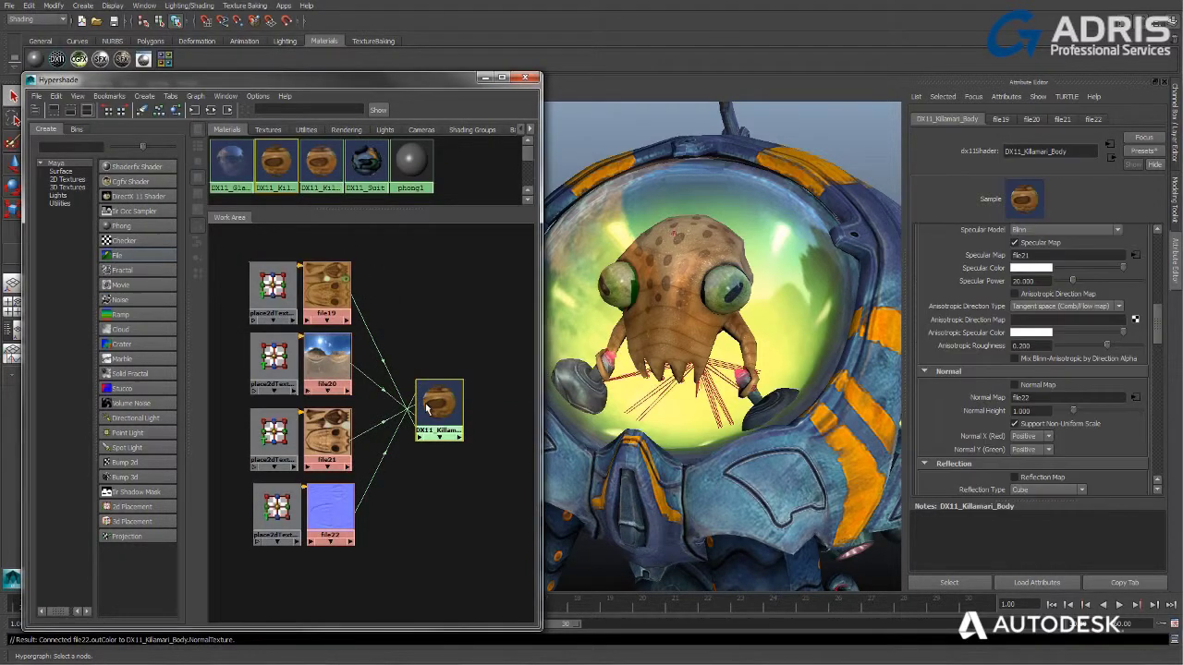
click(1041, 385)
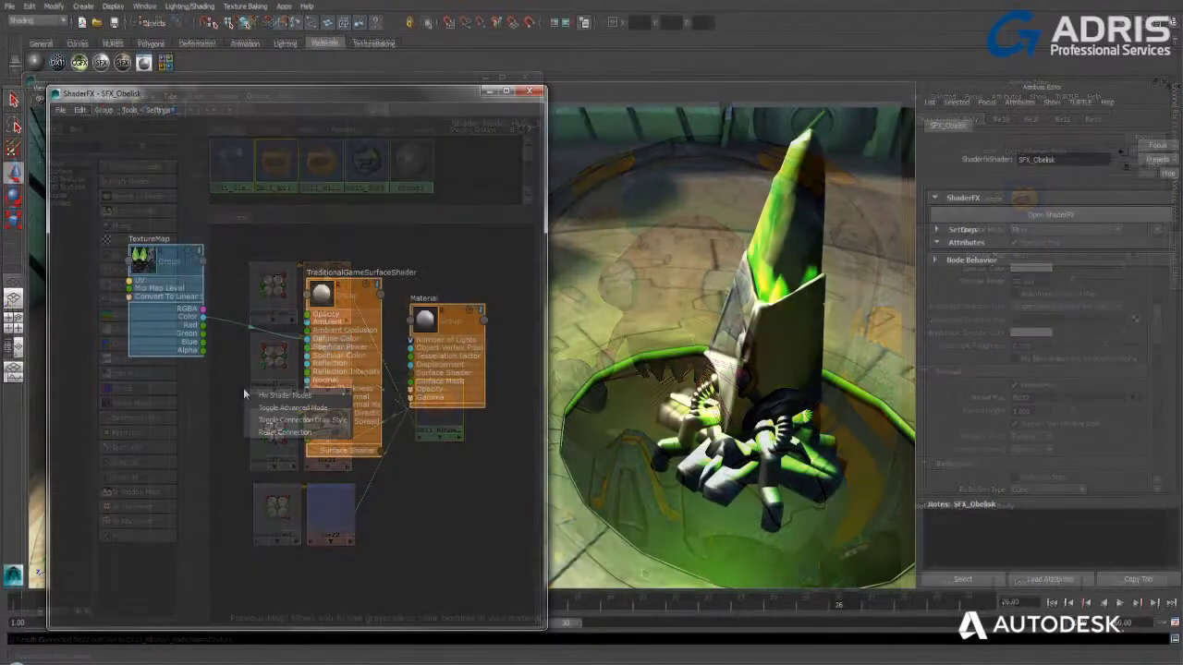
mouse_move(386, 482)
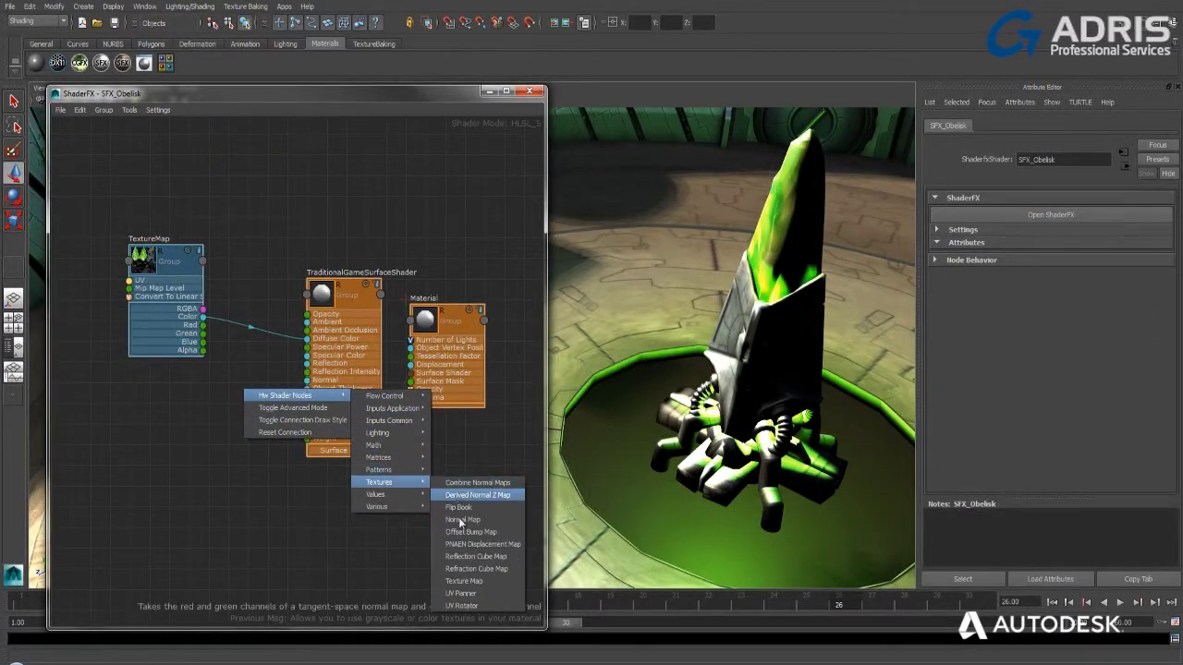
- Add a NormalMap node with Obelisk_Normal.png, wired to the obelisk shader's Normal input
click(448, 519)
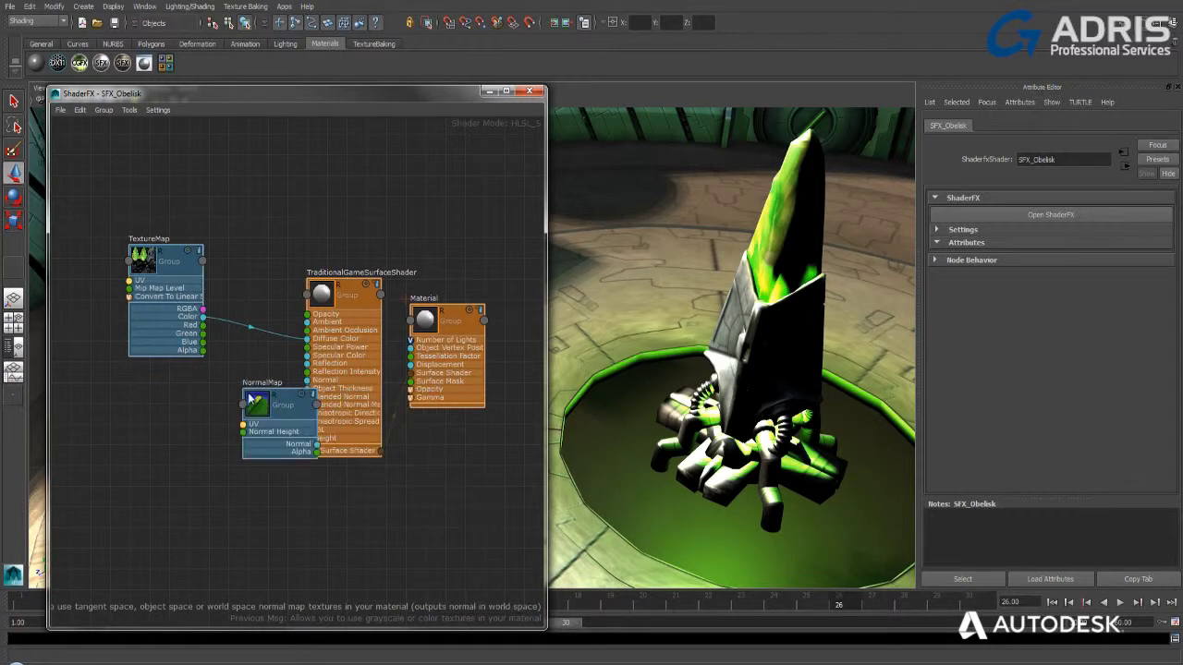
drag(250, 397, 113, 449)
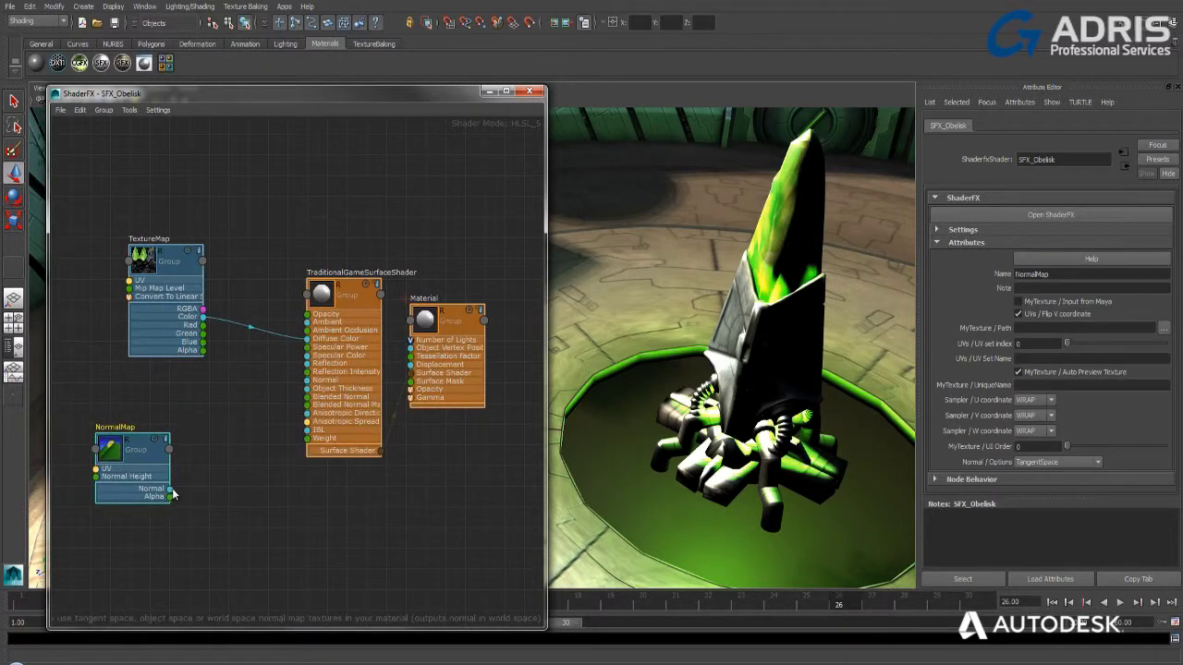
drag(171, 490, 309, 388)
click(1163, 327)
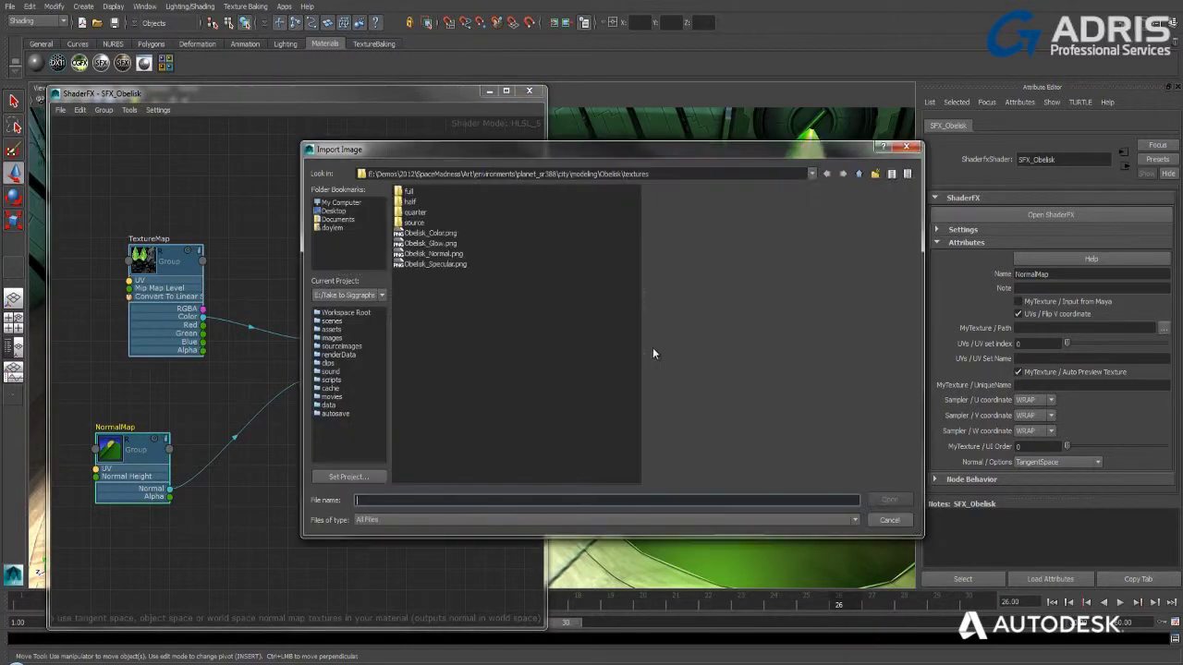
double_click(440, 253)
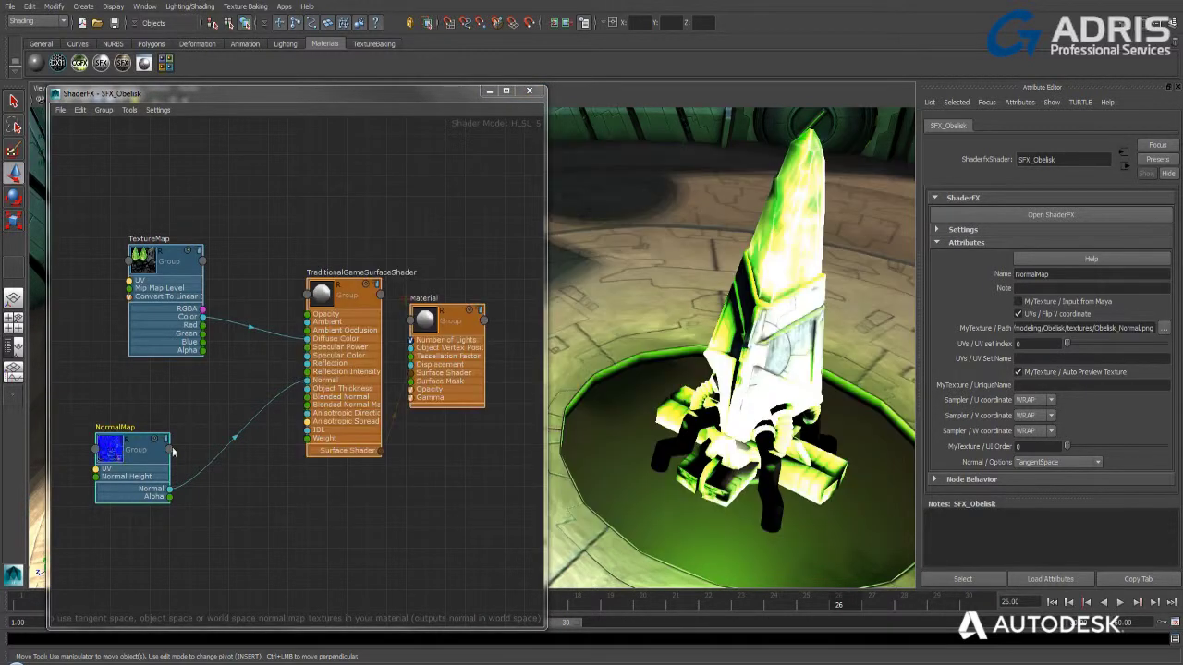
drag(116, 461, 134, 548)
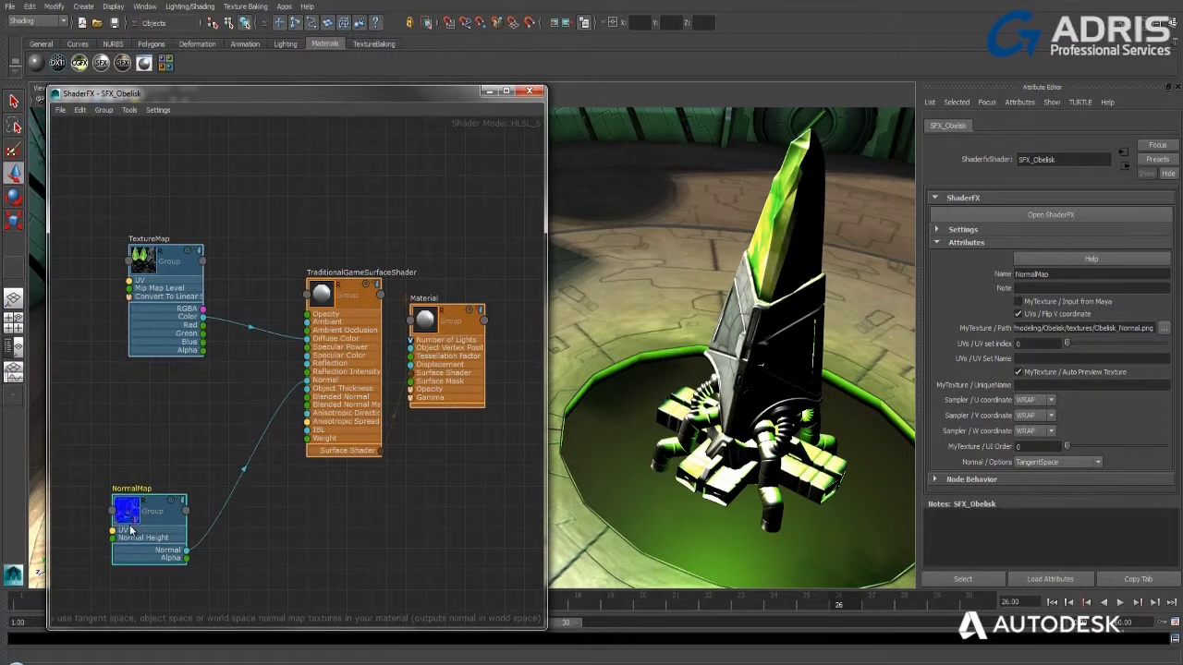
- Add a Float value node into Opacity and an Add node fed by the TextureMap Color
right_click(115, 416)
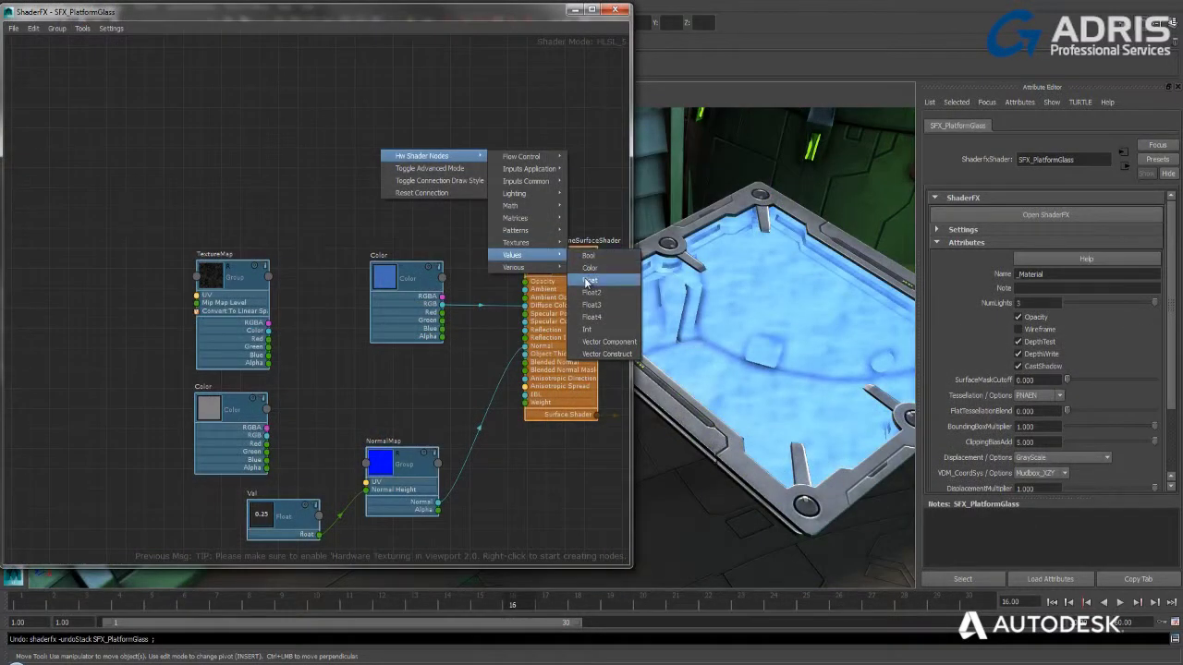
click(589, 280)
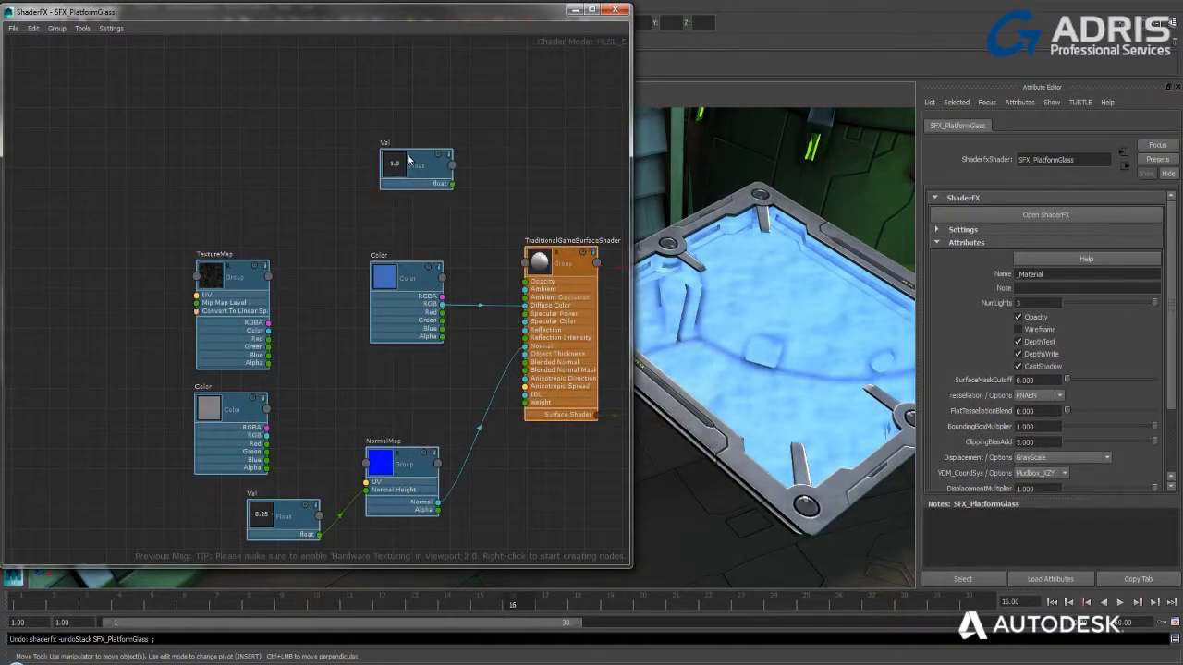
drag(478, 262, 513, 278)
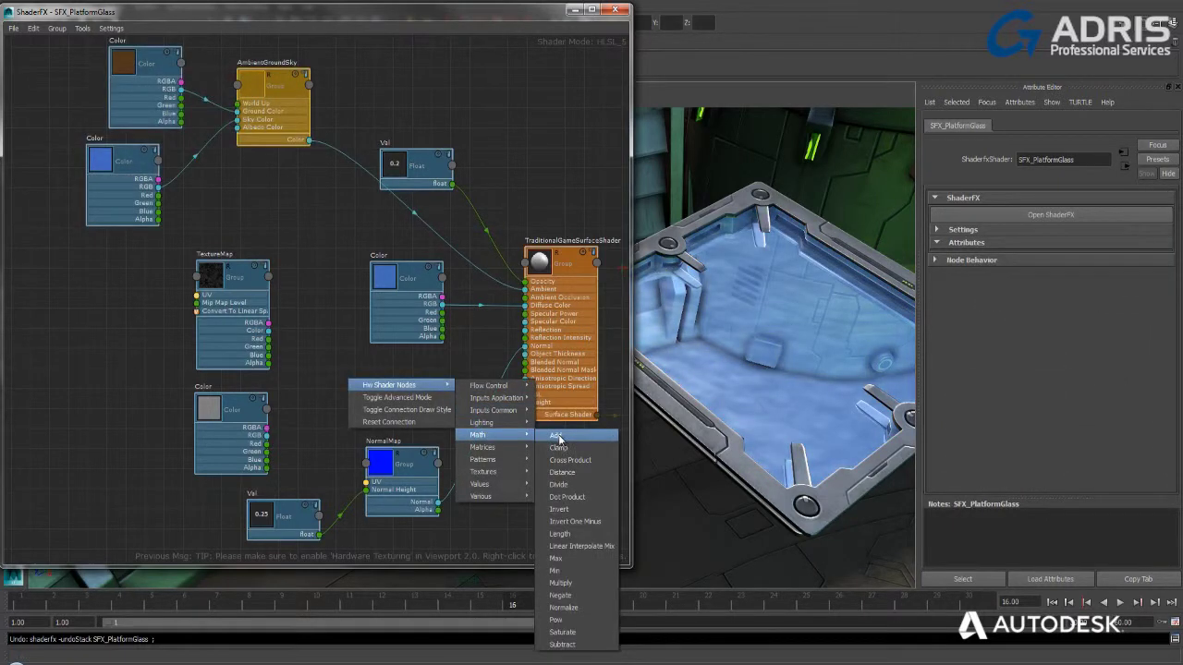
click(555, 437)
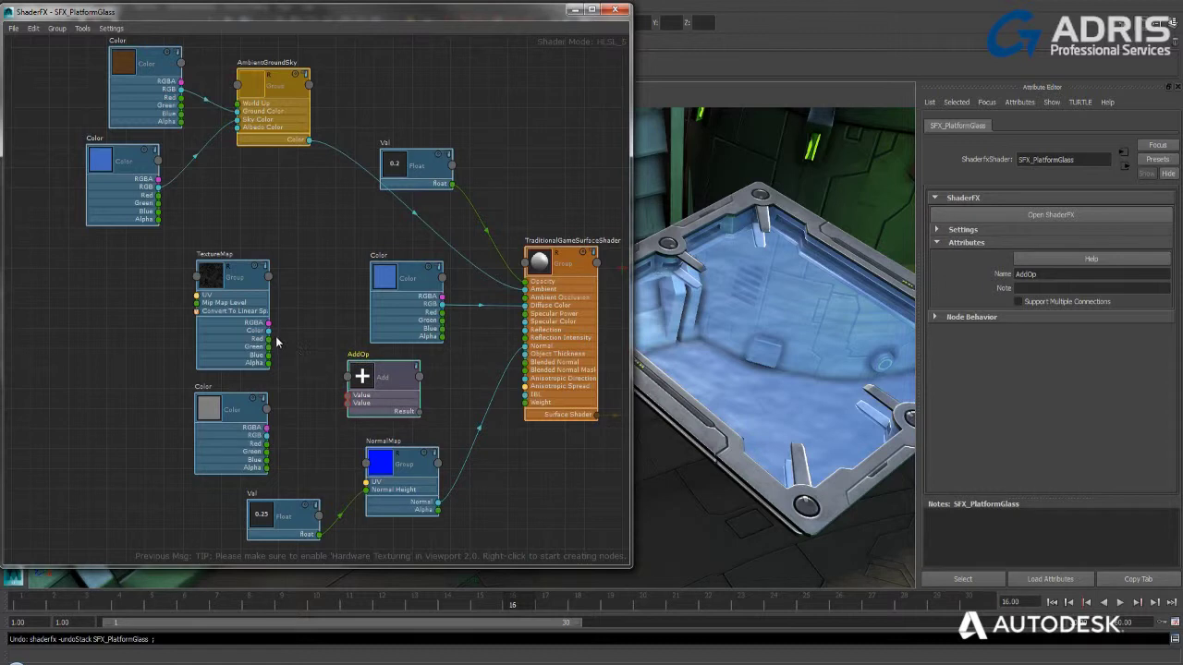
drag(320, 386, 349, 395)
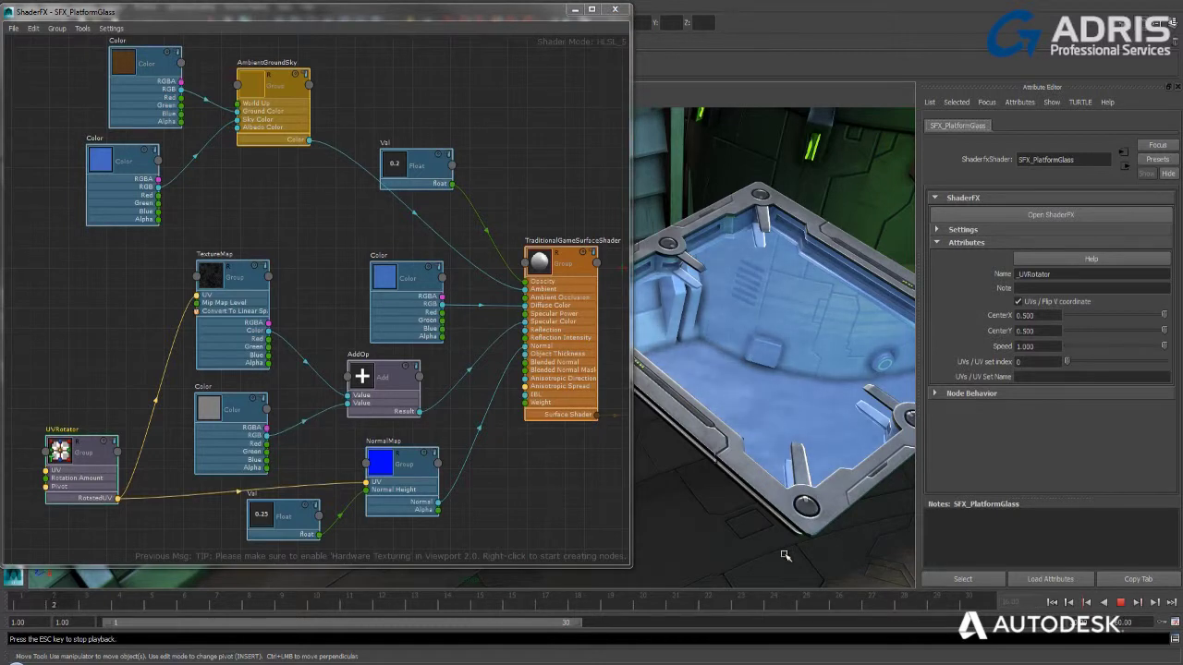
- Inspect the UVRotator group, moving its UVset node up, then return to the main graph
alt+drag(790, 554, 832, 444)
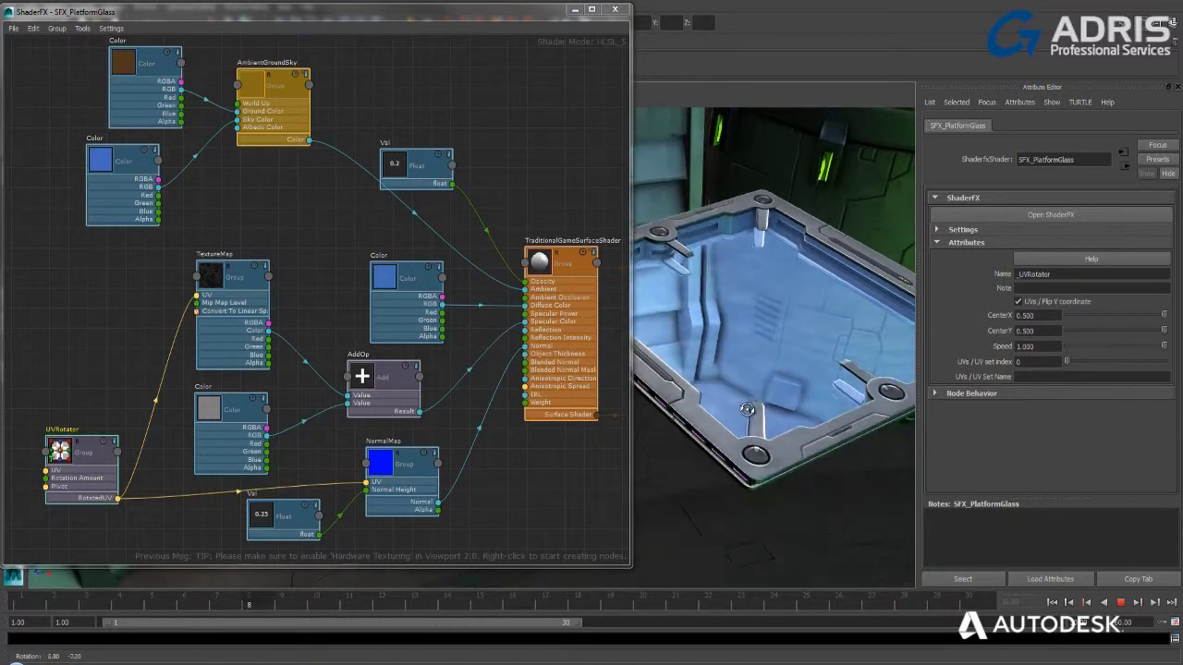
key(Escape)
double_click(90, 448)
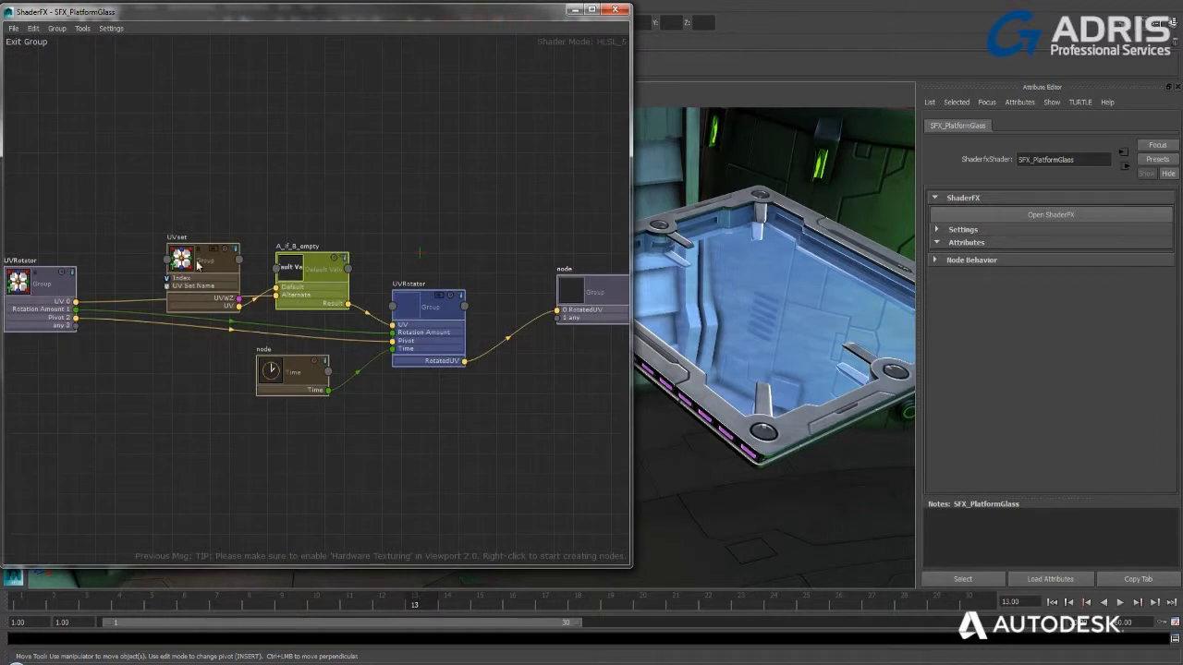
drag(197, 262, 197, 215)
double_click(248, 363)
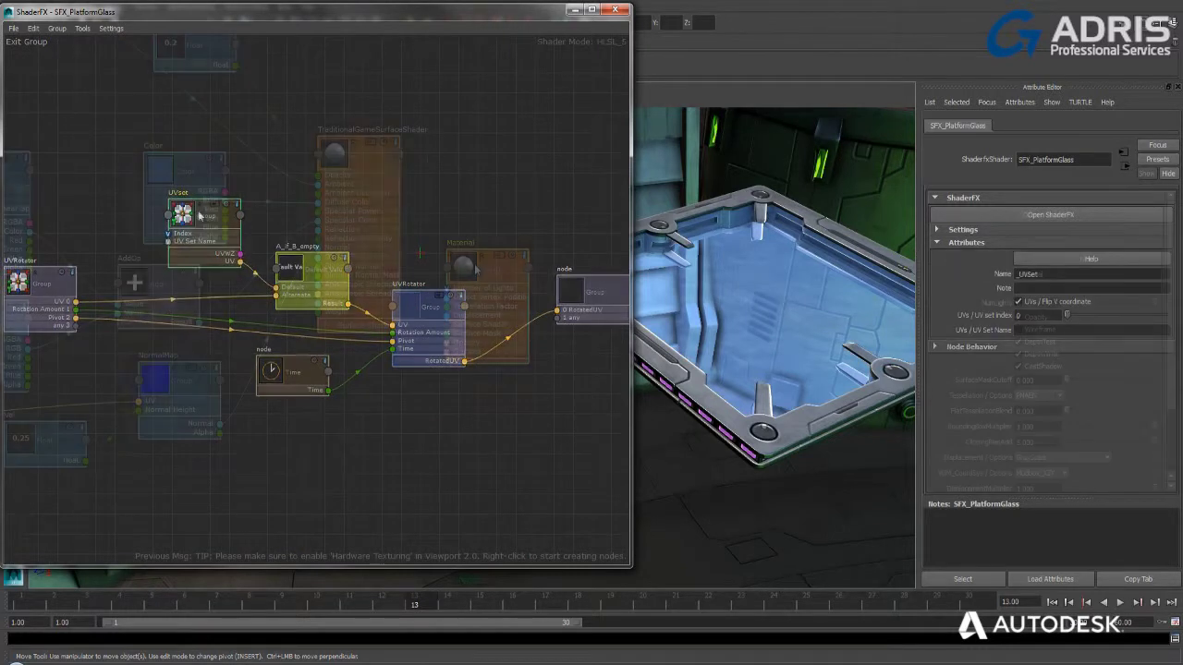
drag(1173, 378, 1176, 458)
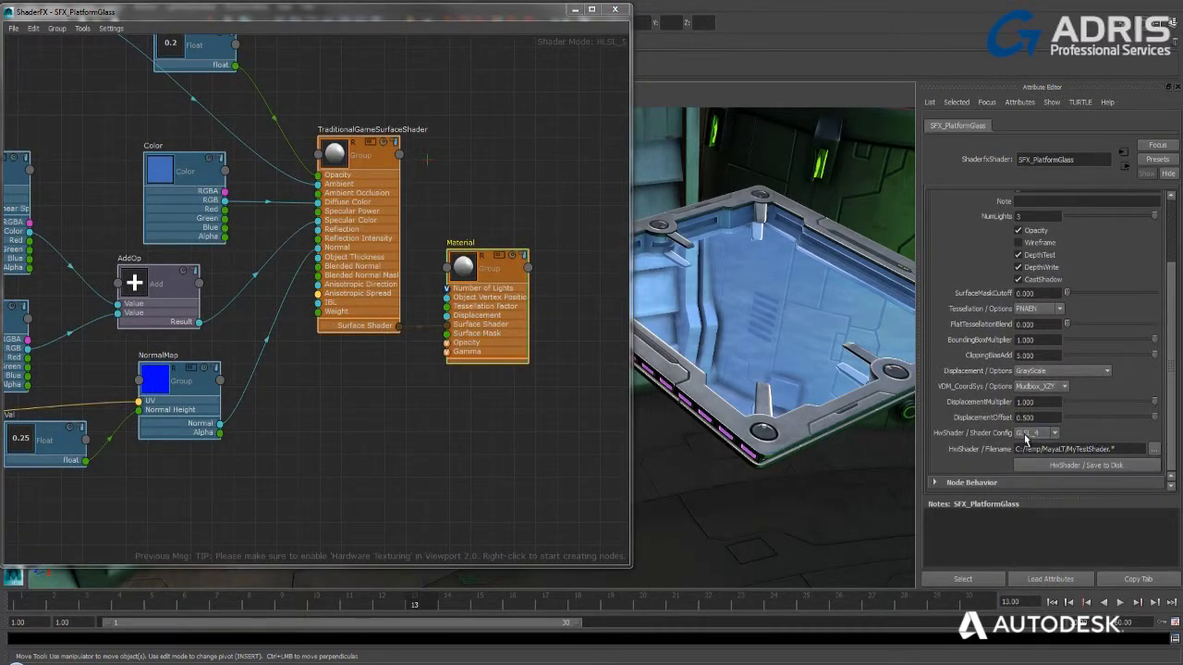
click(1055, 433)
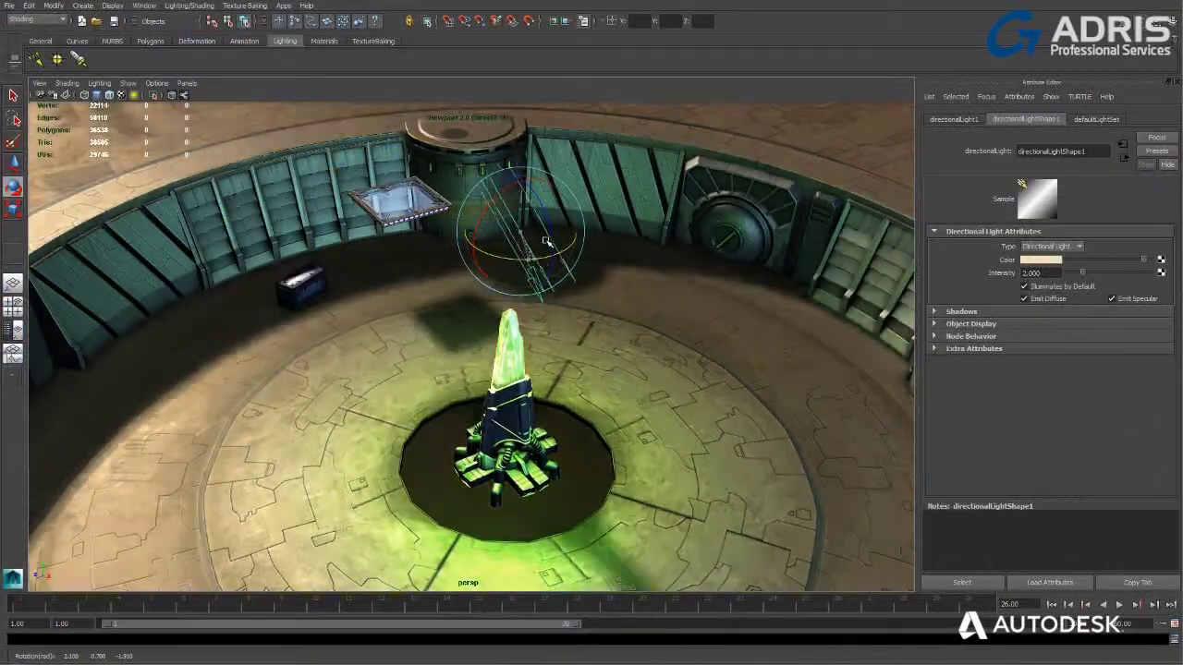
- Rotate the directional light, set its Intensity to 0, then frame and orbit the obelisk
drag(564, 213, 559, 263)
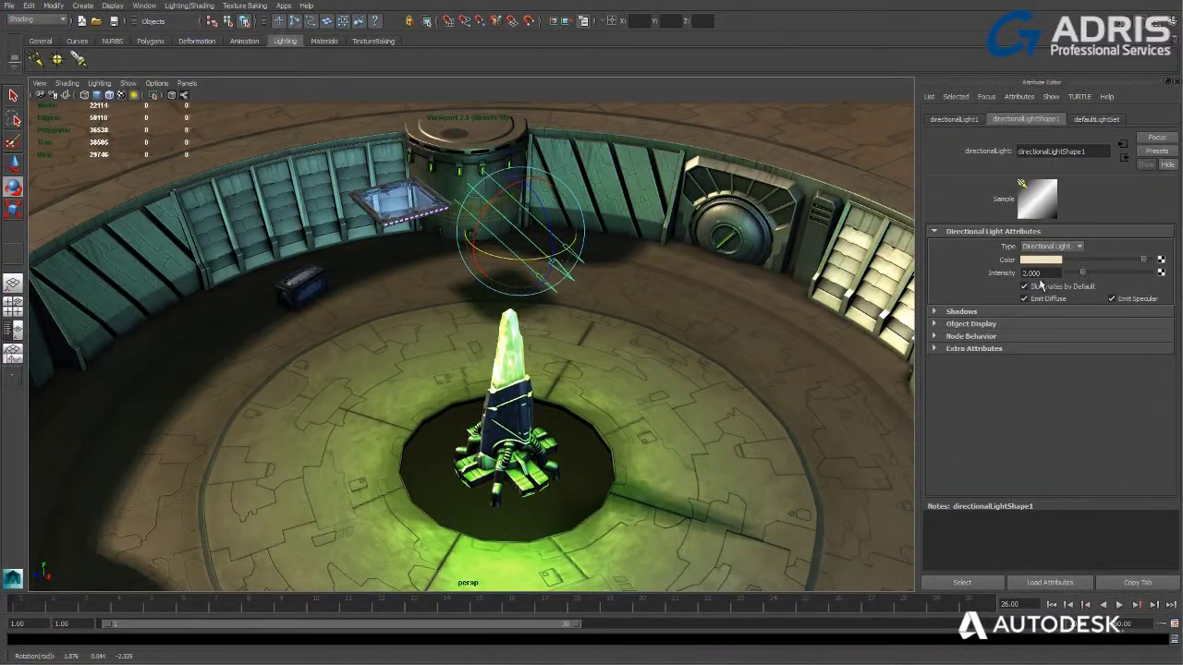
drag(1088, 276, 1063, 276)
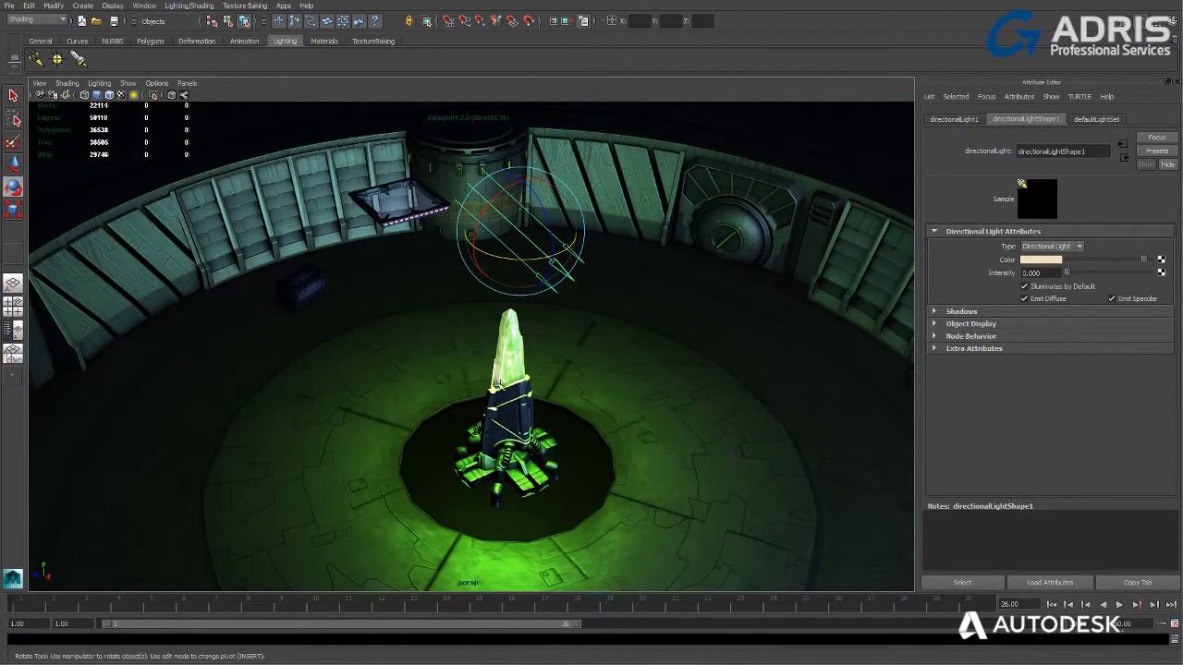
click(521, 407)
key(f)
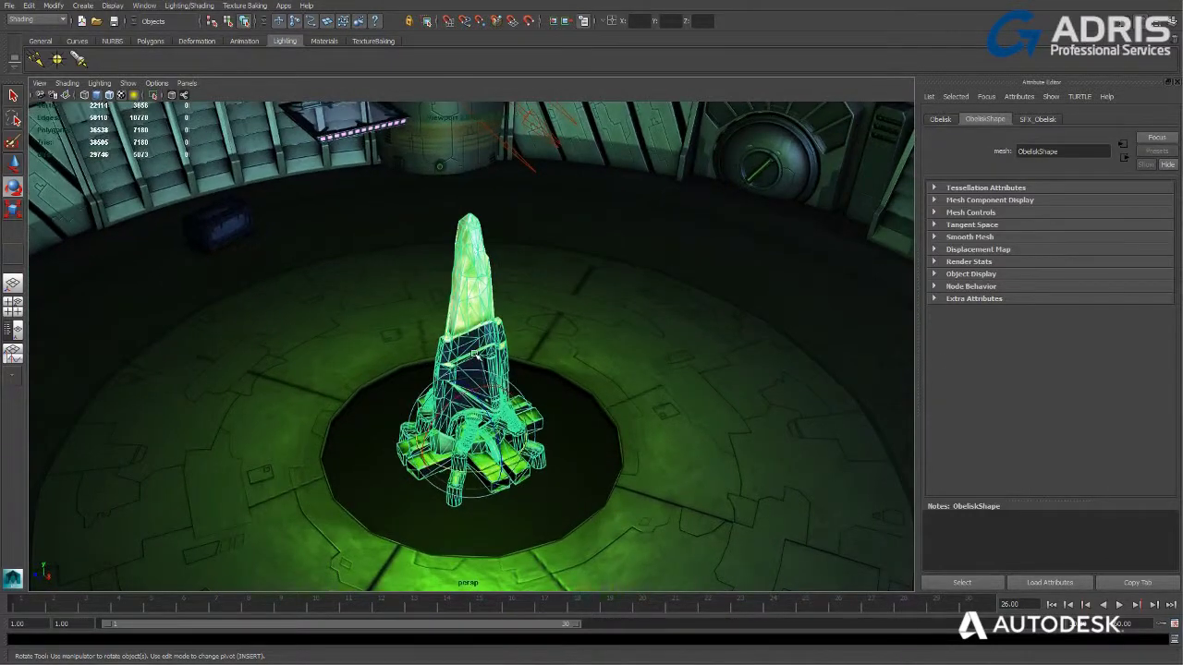
click(550, 362)
alt+drag(608, 361, 447, 360)
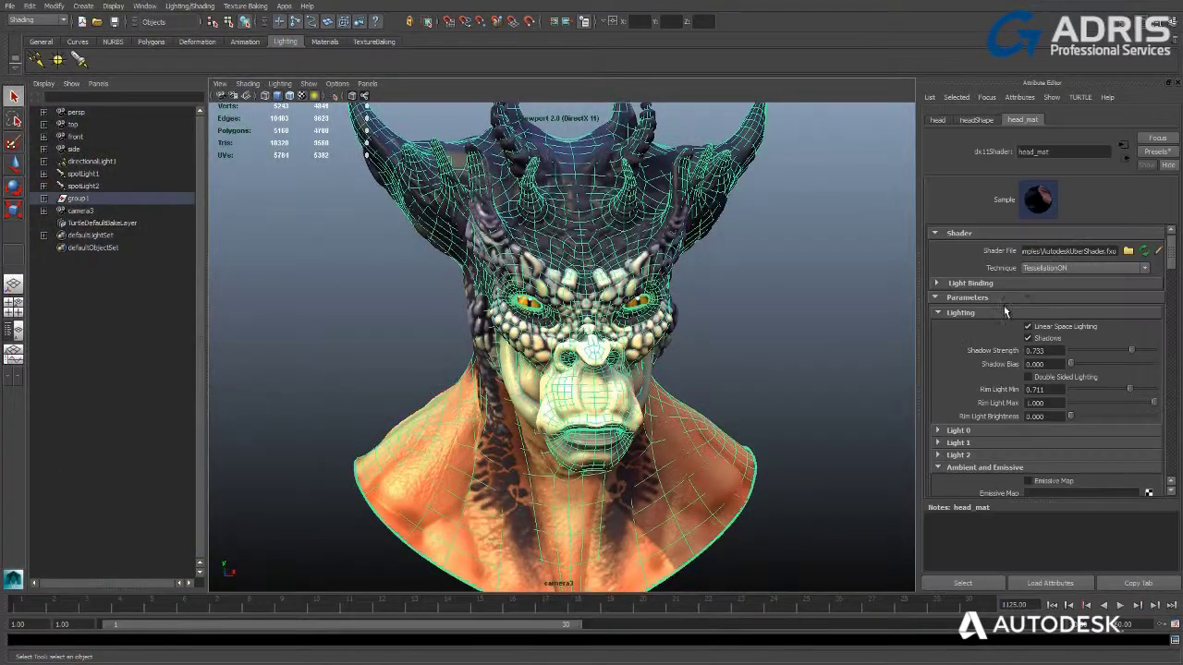
- Set head_mat to WireFrame with Tessellation Minimum 3, then switch Technique to TessellationOFF
click(1081, 268)
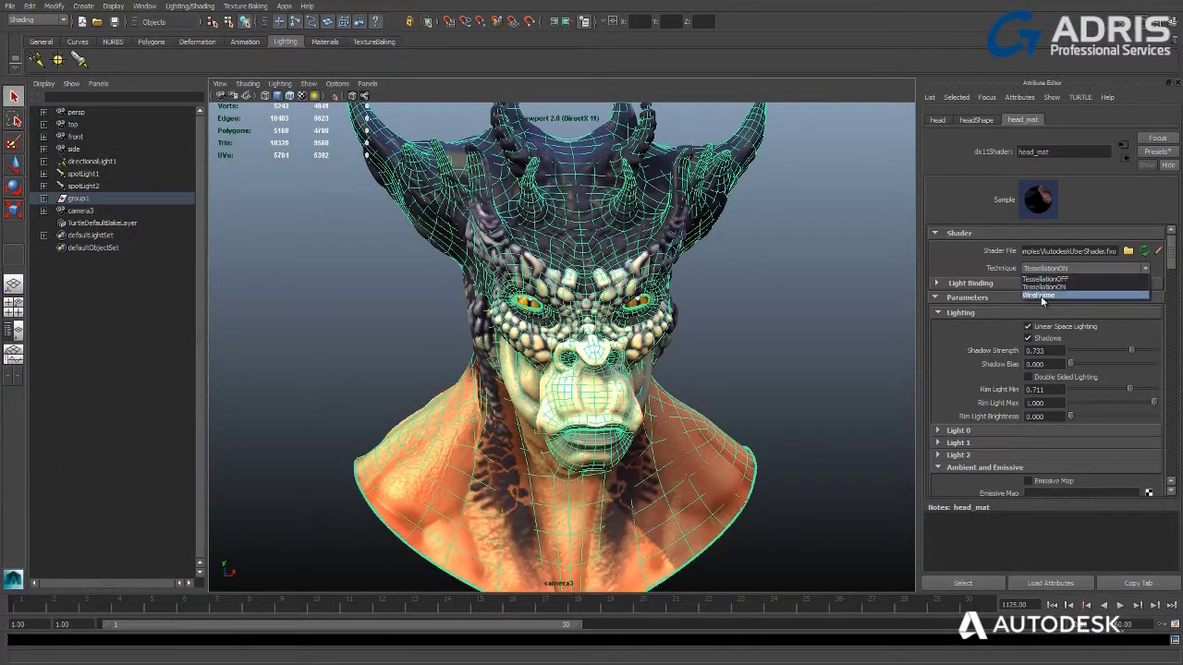
click(1039, 295)
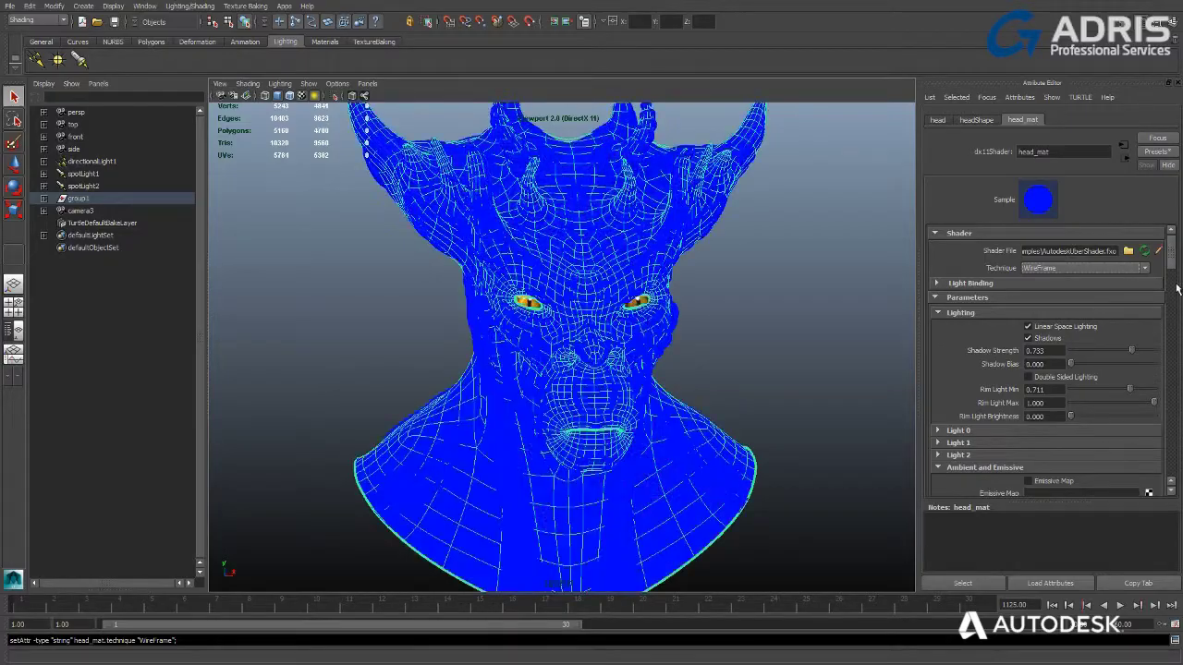
scroll(1171, 257, down, 5)
scroll(1171, 257, down, 2)
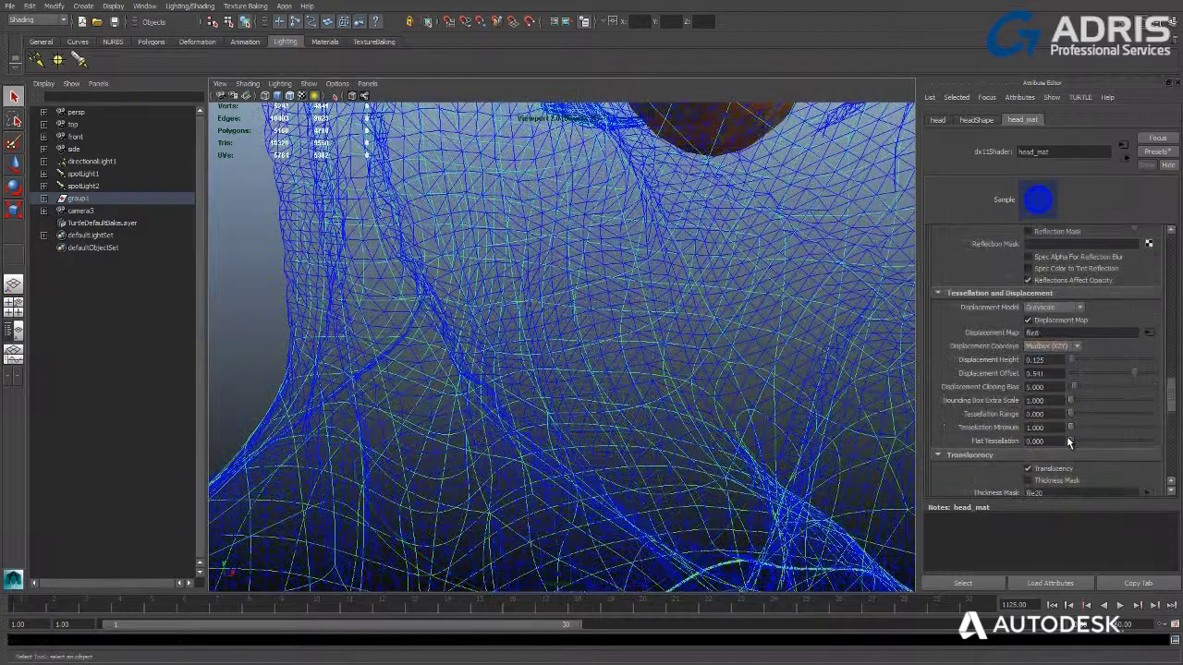
mouse_move(1070, 427)
mouse_down()
mouse_move(1123, 424)
mouse_move(1088, 427)
mouse_up()
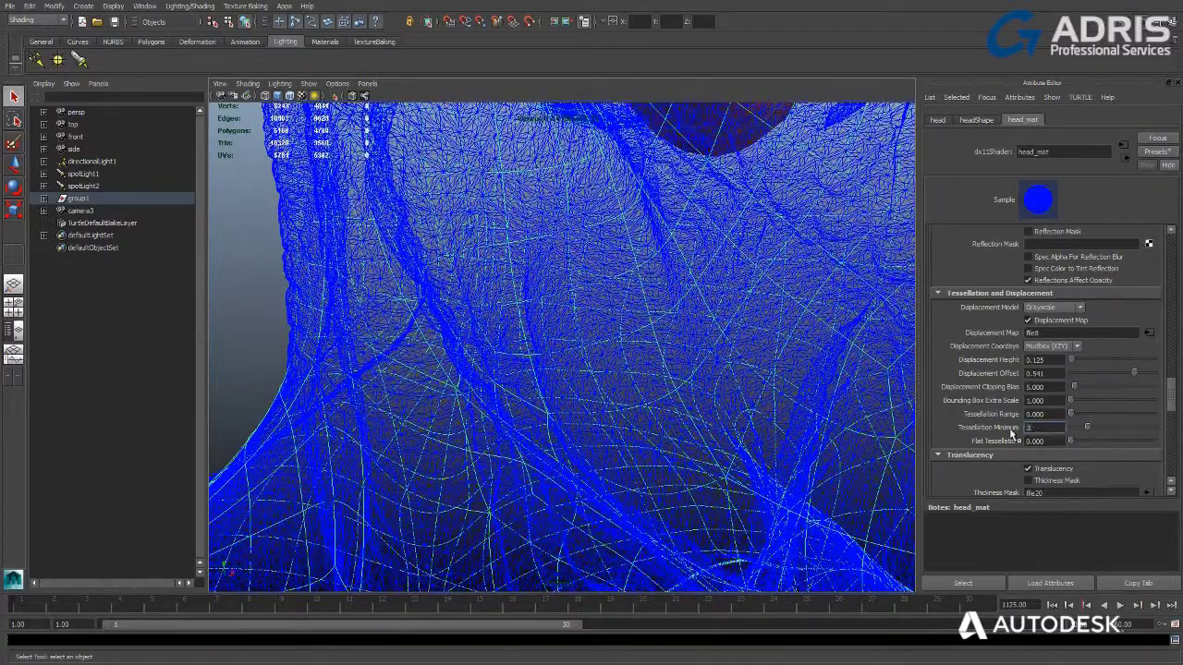
key(Tab)
drag(1170, 395, 1170, 246)
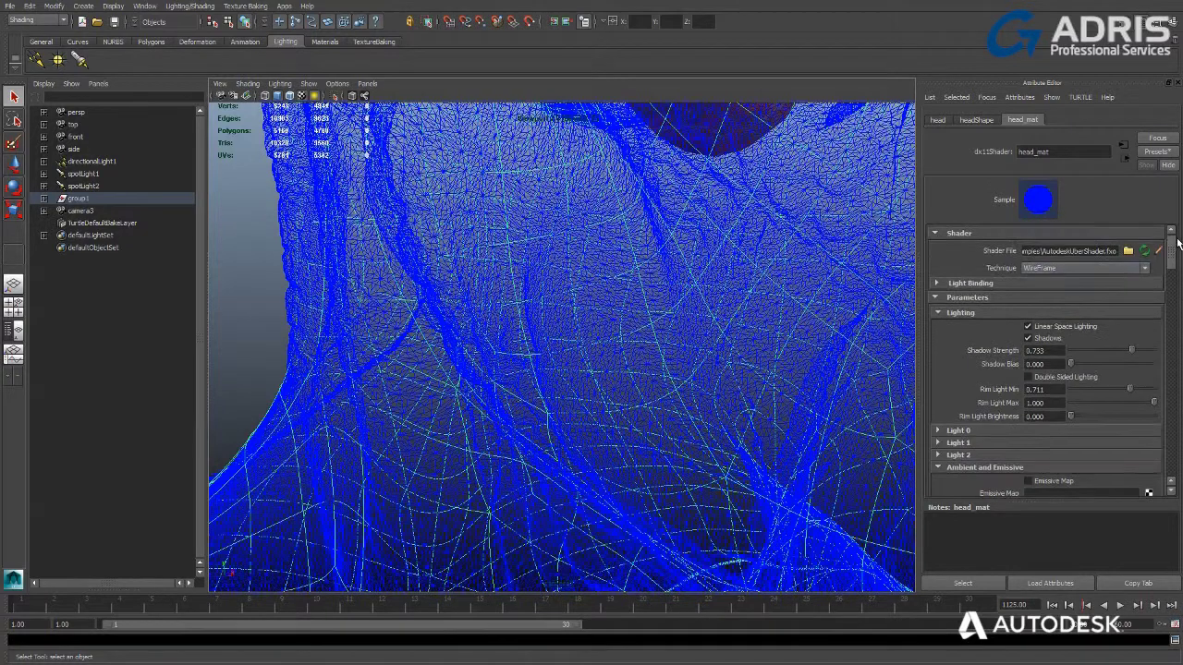
click(1037, 270)
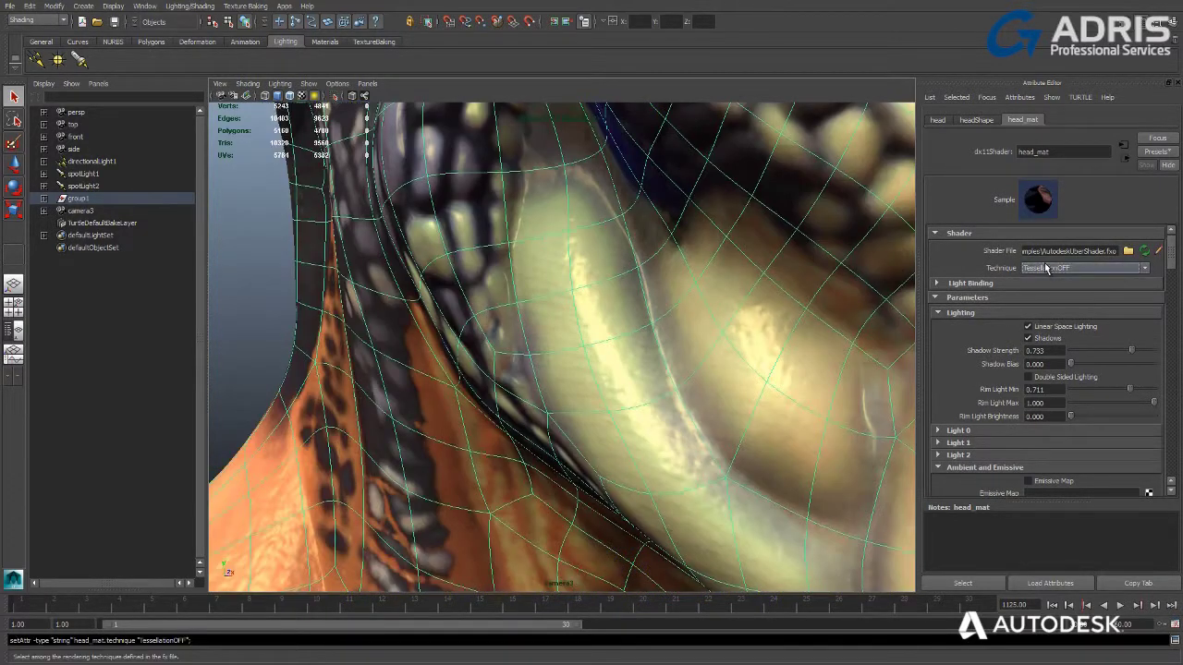
- Set head_mat Technique to TessellationON, deselect, and dolly to a frontal head view
click(1044, 269)
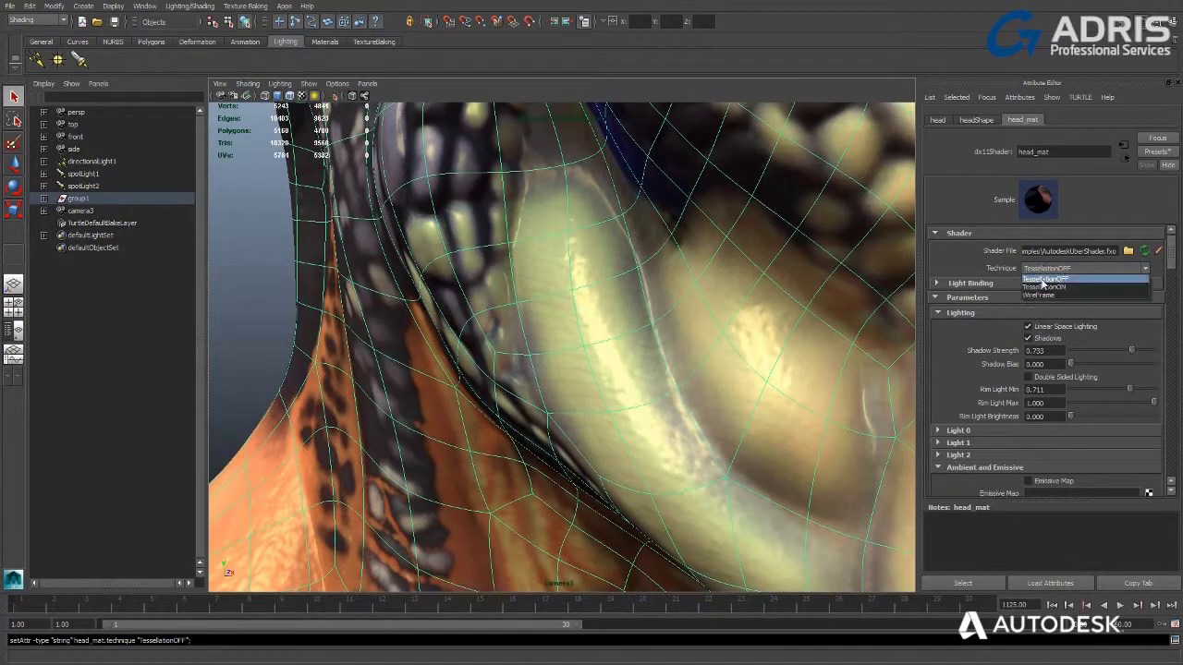
click(1041, 293)
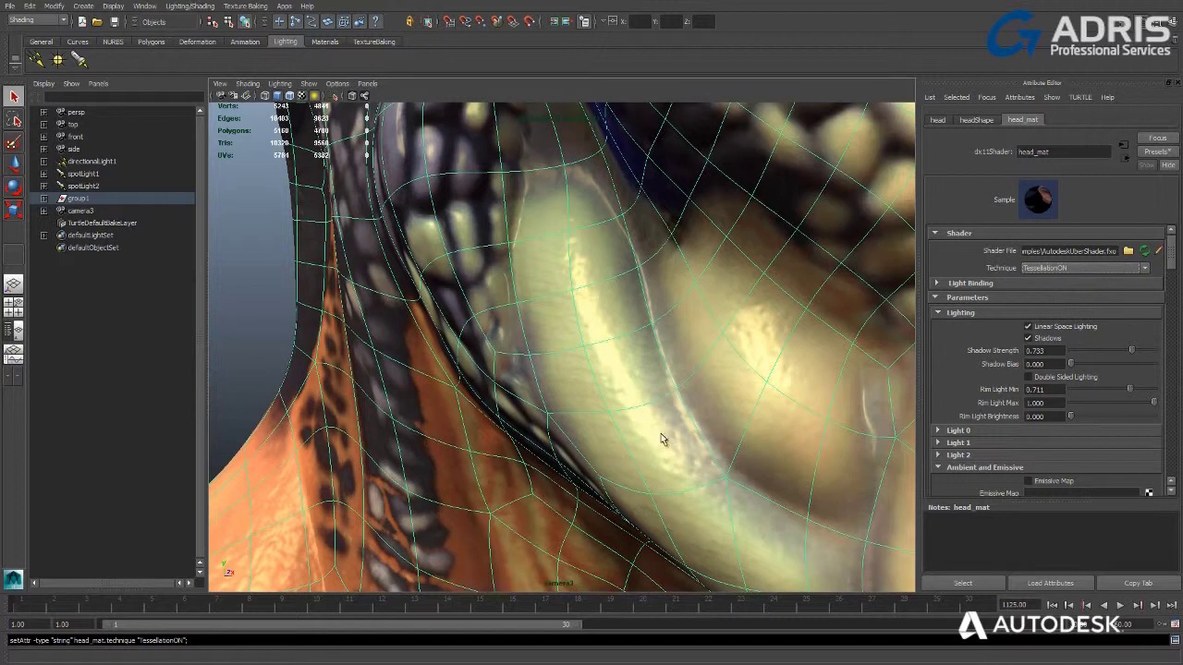
click(243, 338)
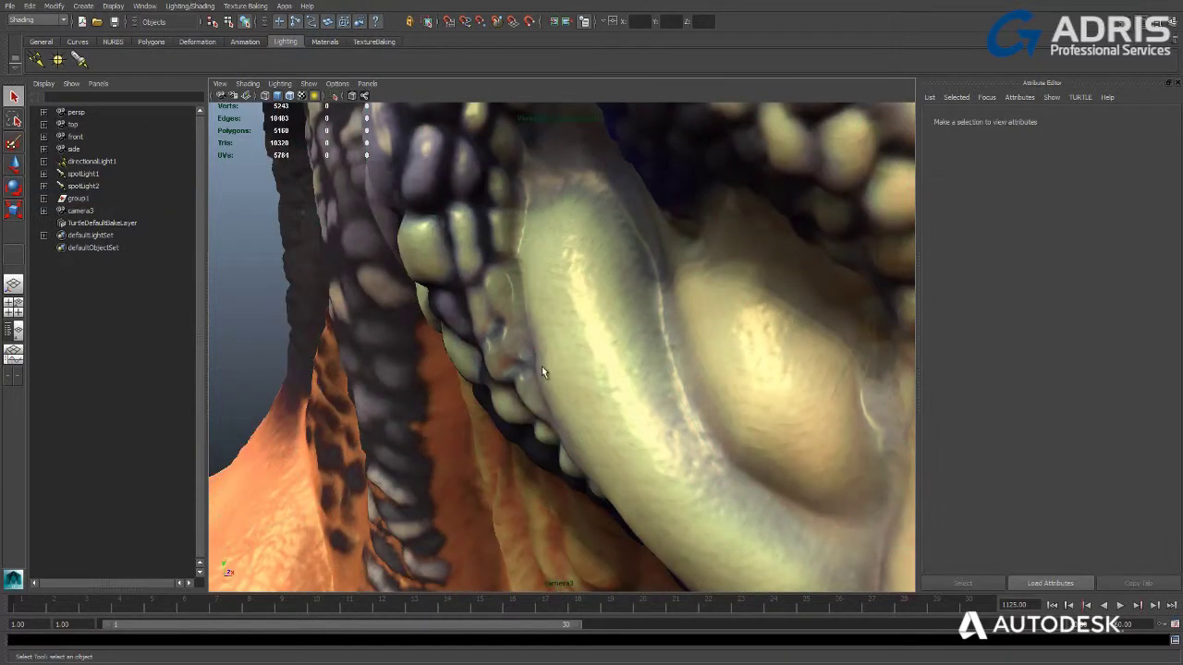
alt+right_drag(578, 405, 568, 245)
alt+drag(568, 245, 627, 349)
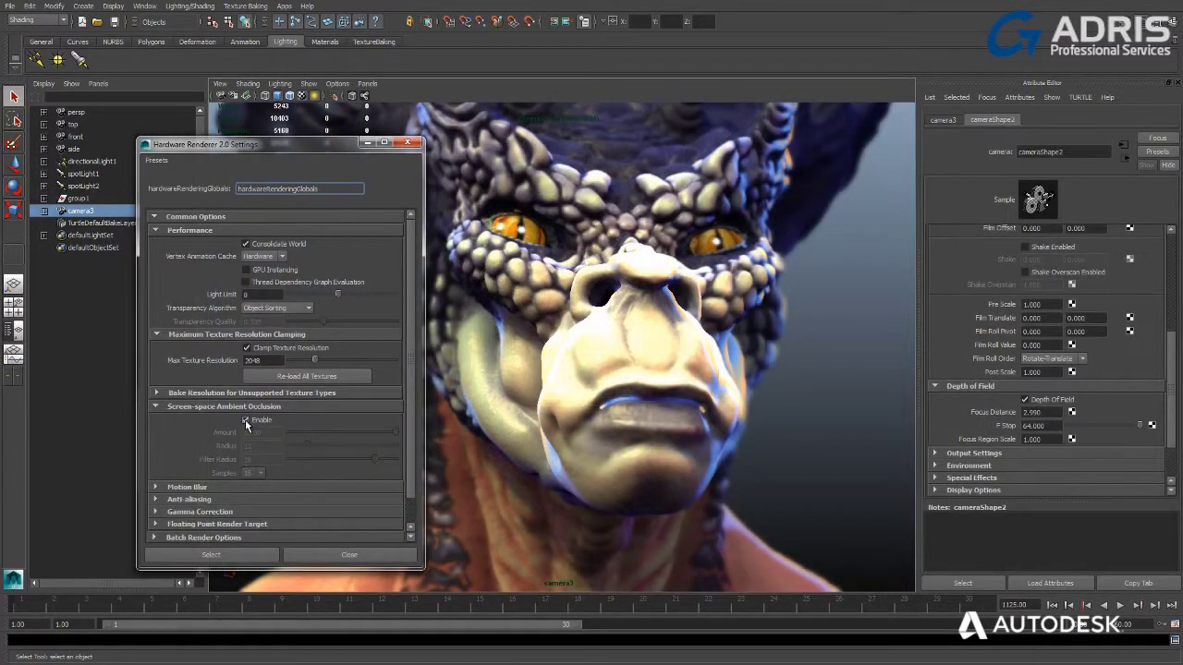
- Toggle Screen-space Ambient Occlusion off and back on, then expand the Anti-aliasing settings
click(245, 419)
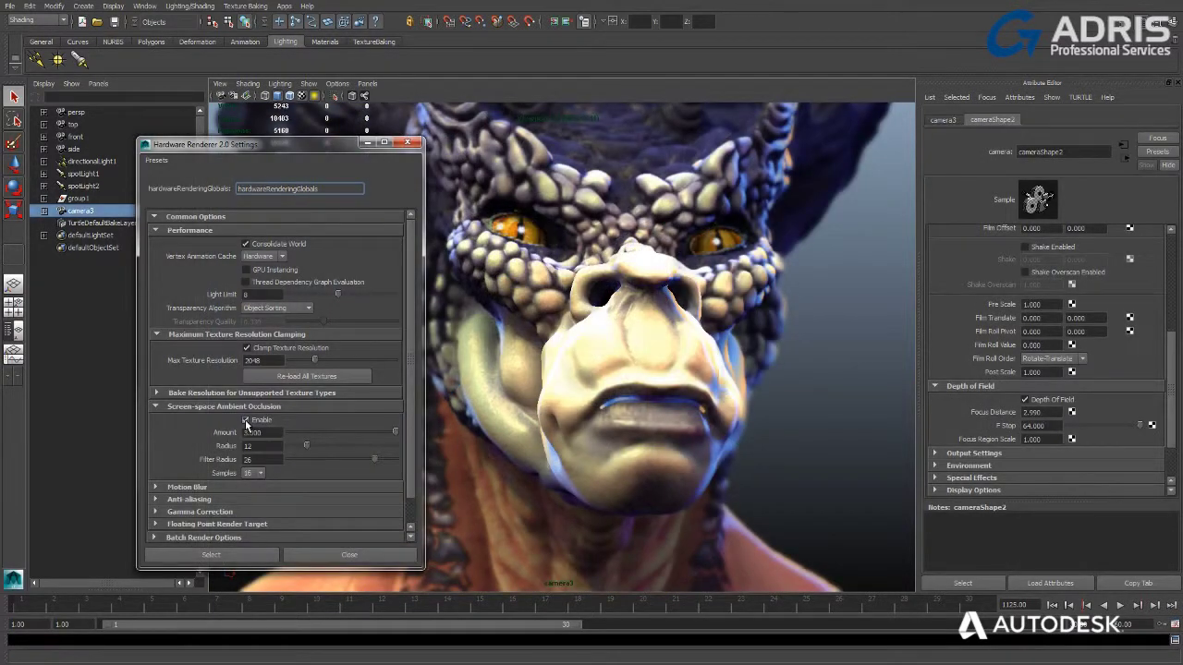
click(245, 420)
click(245, 420)
click(241, 408)
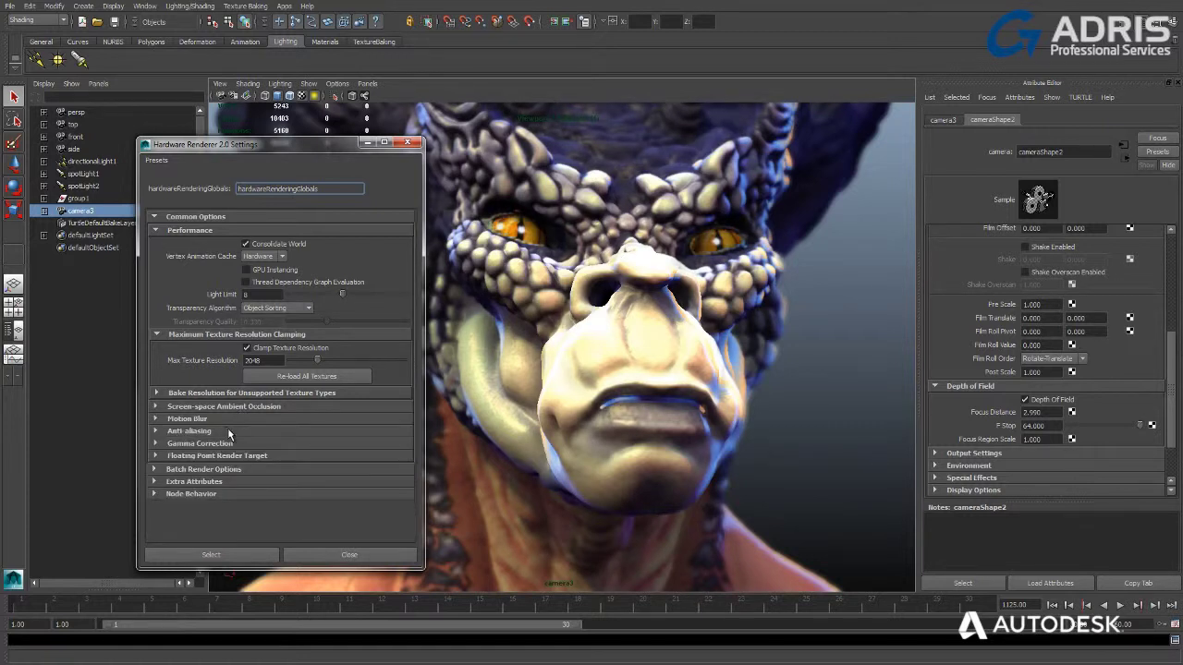
click(228, 429)
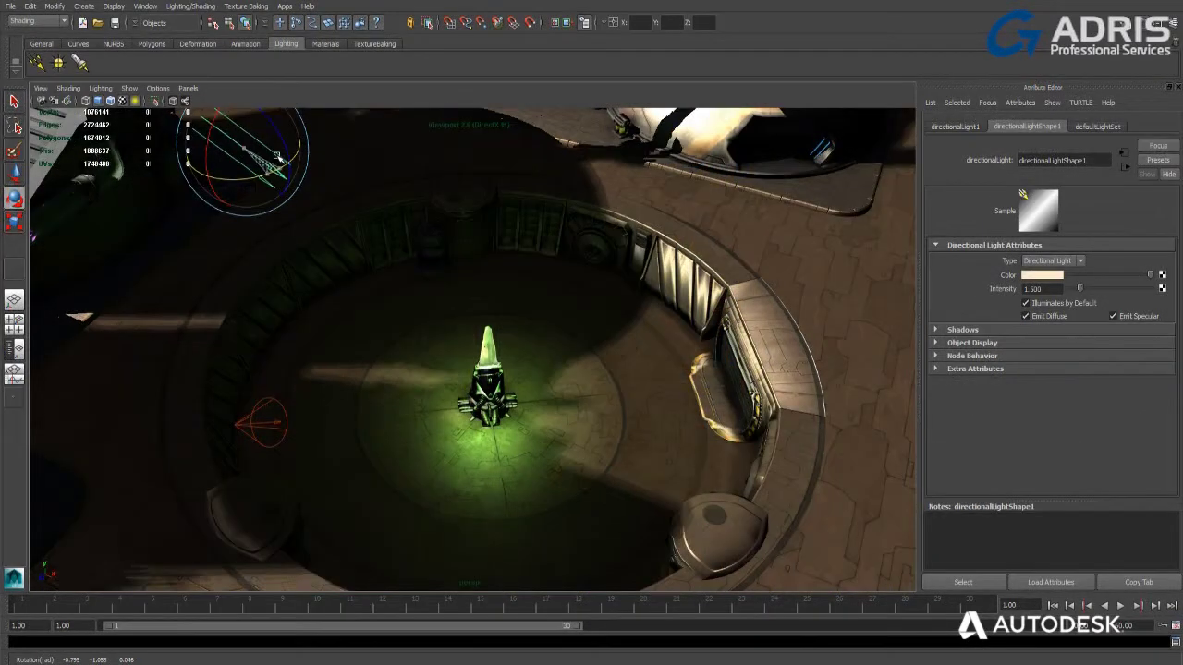
- Give the red spot light Illuminates by Default, 0.175 penumbra and black depth-map shadows
drag(276, 155, 277, 164)
click(239, 413)
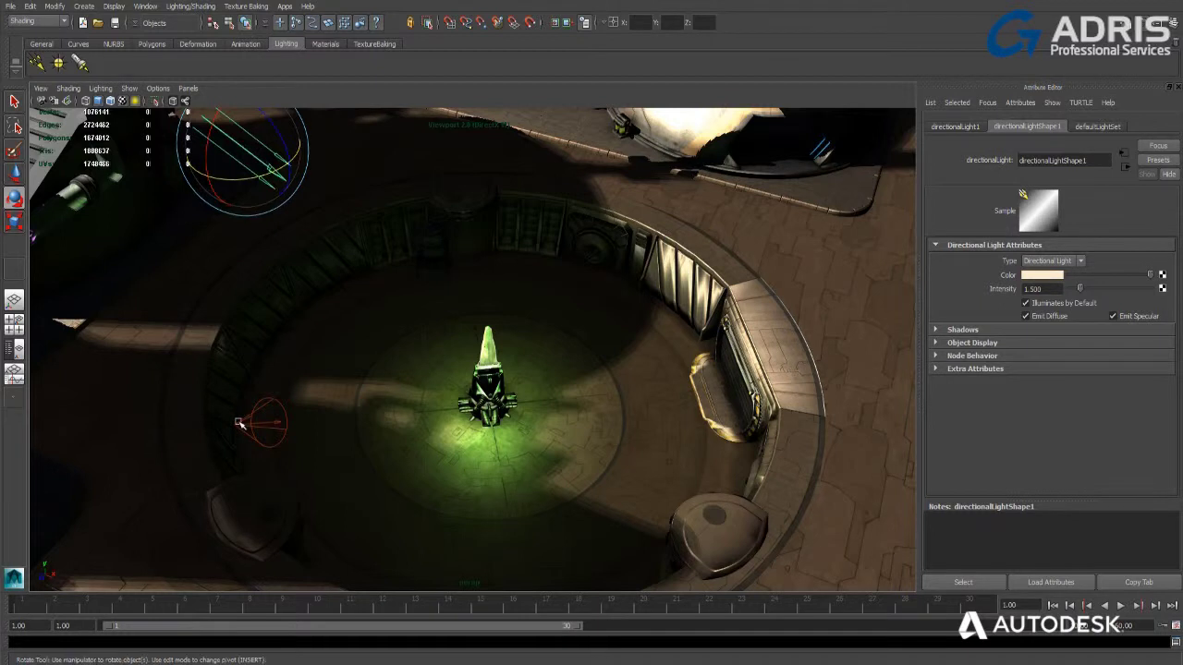
click(1055, 311)
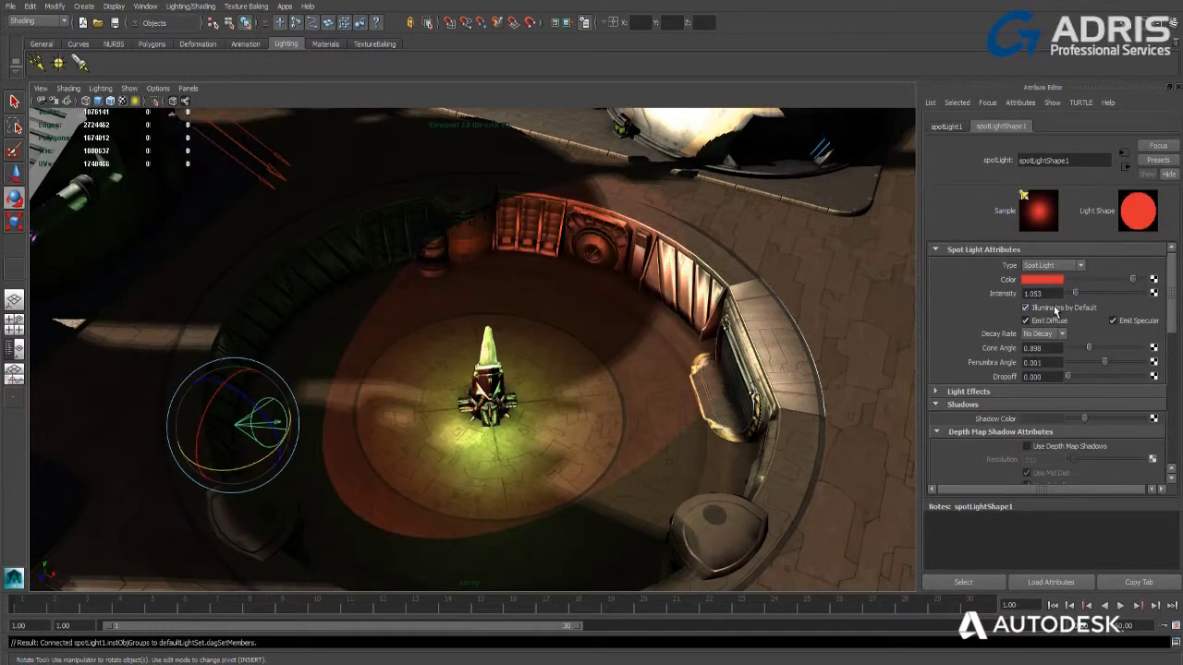
drag(1096, 368, 1148, 360)
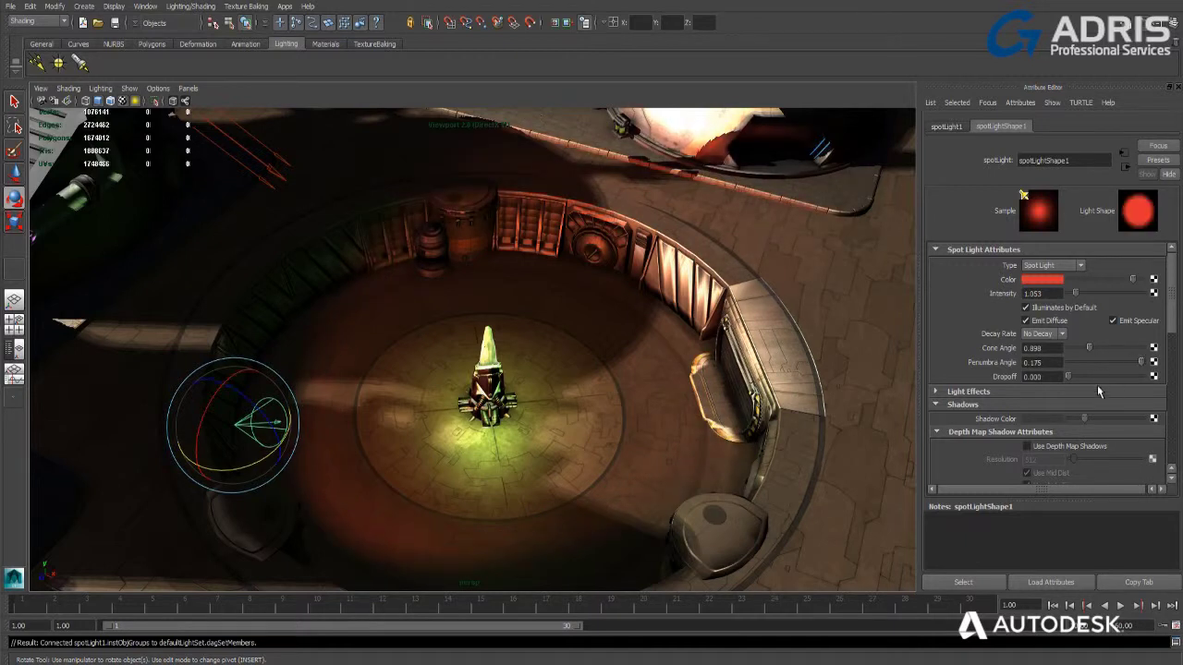
click(1055, 448)
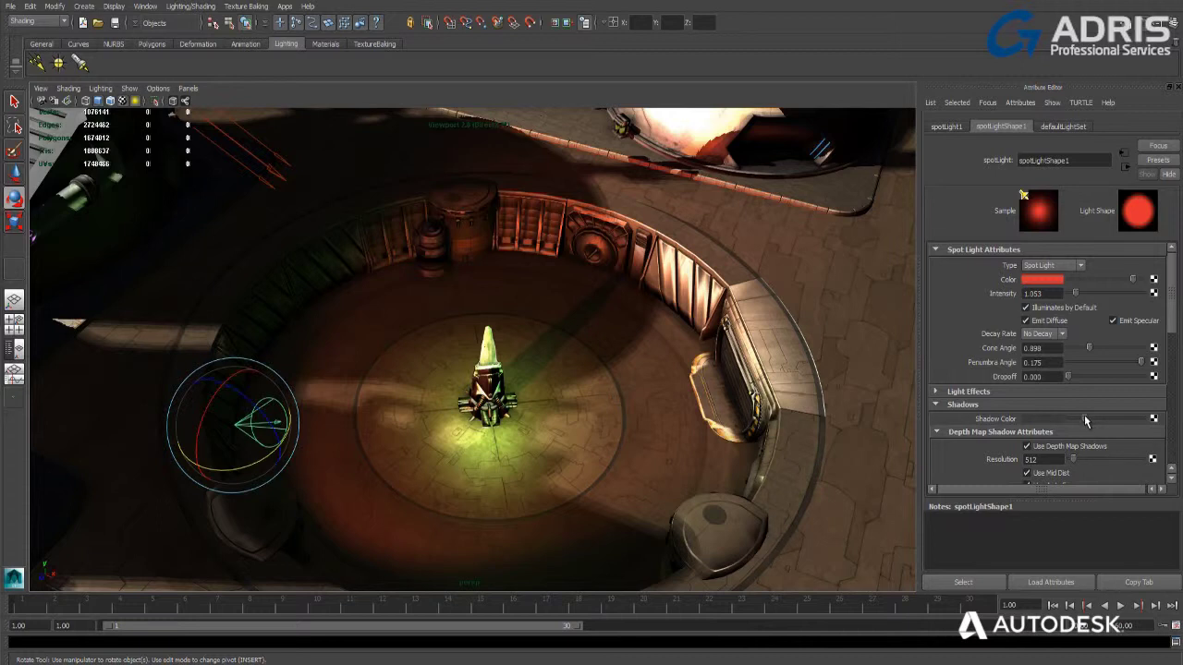
mouse_move(1084, 419)
mouse_down()
mouse_move(1067, 421)
mouse_move(1089, 415)
mouse_up()
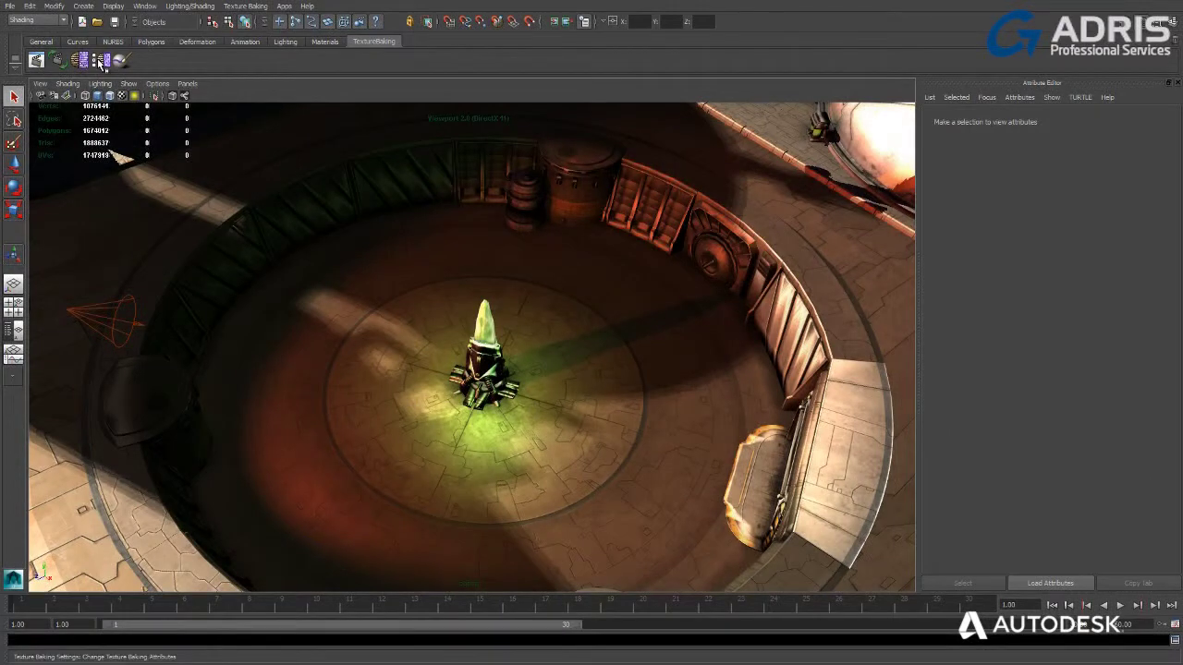
- Open Turtle's Texture Baking Settings on the Global Illumination tab
click(101, 61)
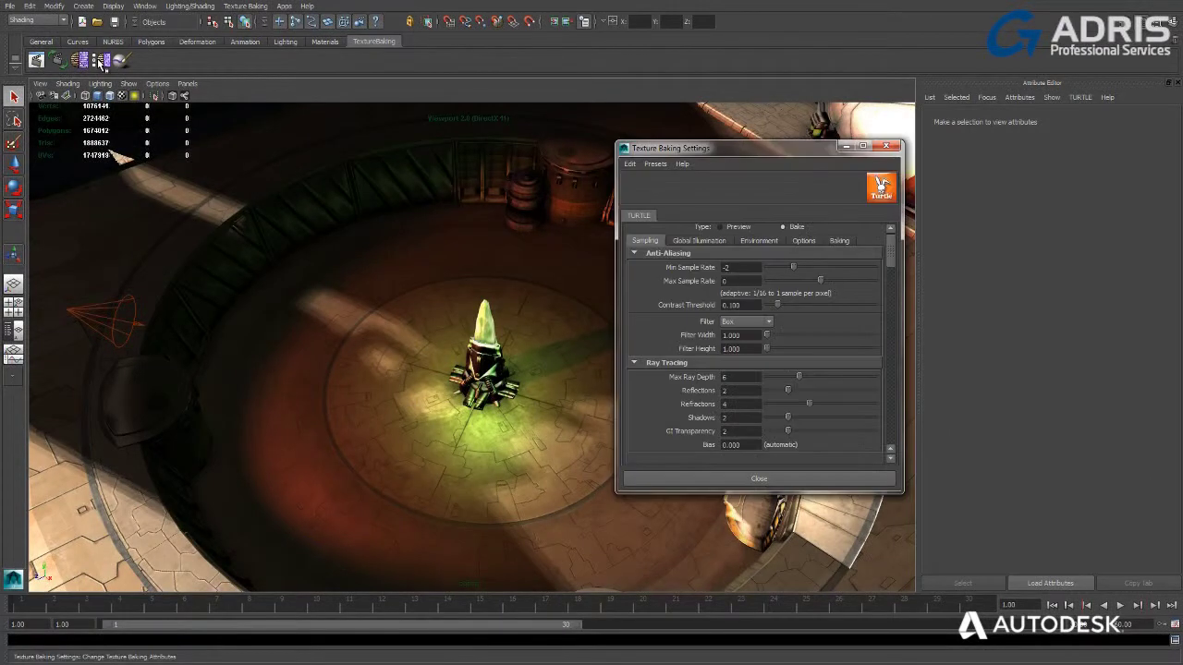
click(694, 242)
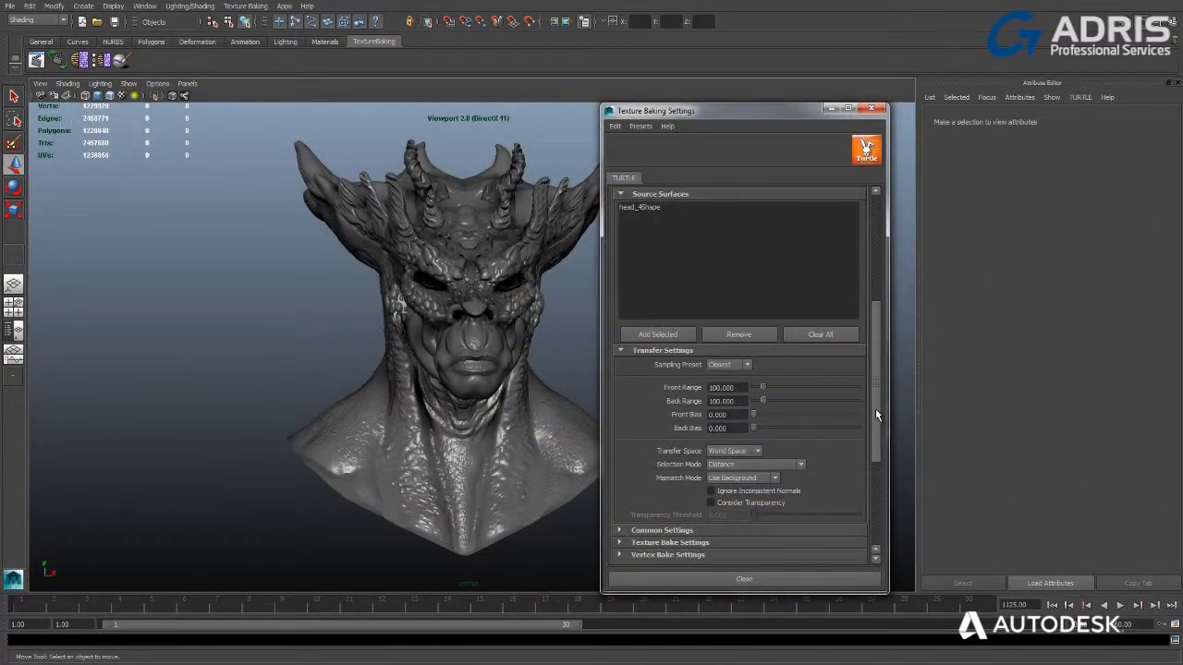
- Enable tangent-space Normal Map output and bake the alien head
drag(876, 415, 876, 484)
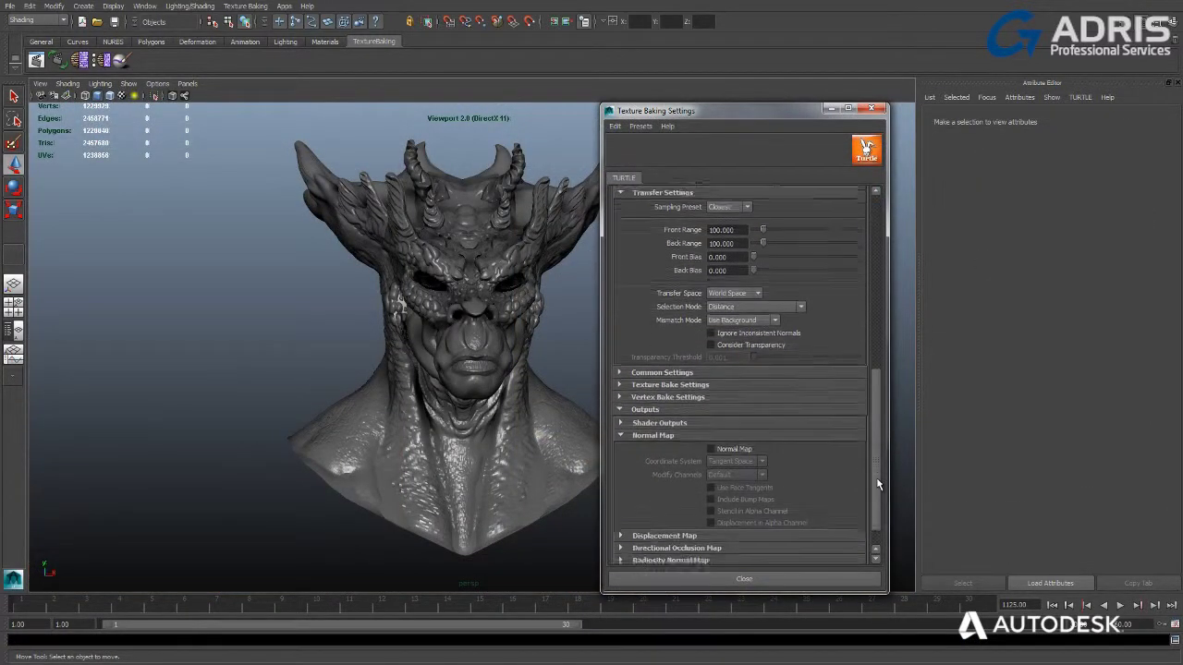
click(729, 440)
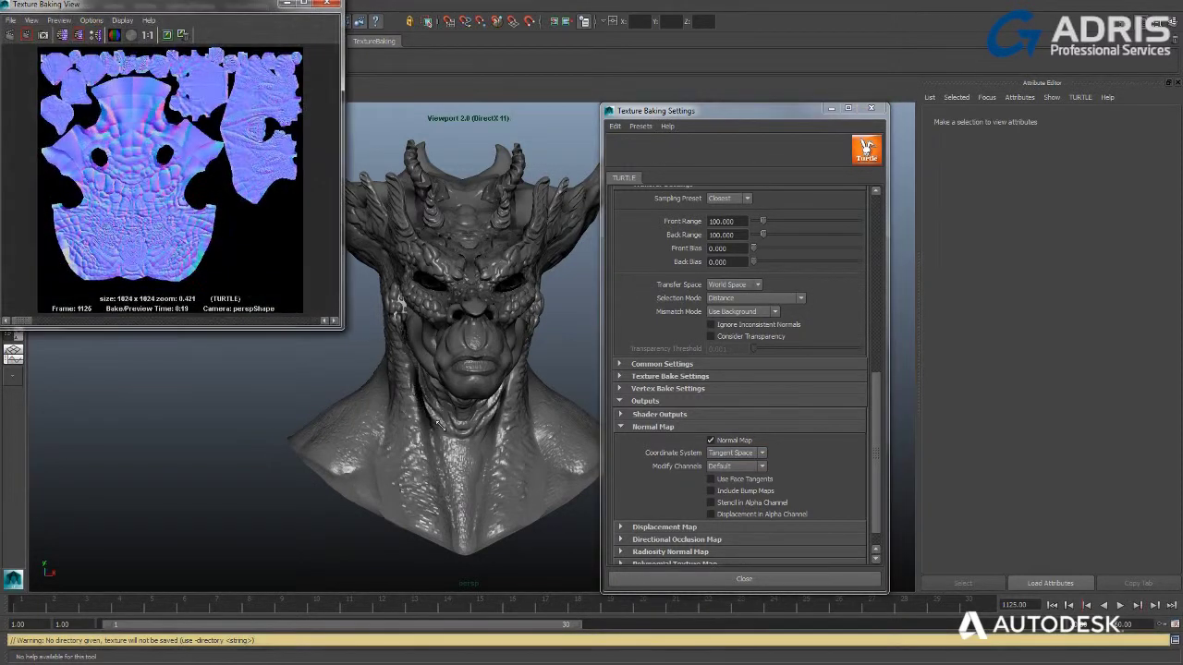
- Enlarge the Texture Baking View to inspect the alien head's baked normal map, then close it
drag(342, 328, 527, 559)
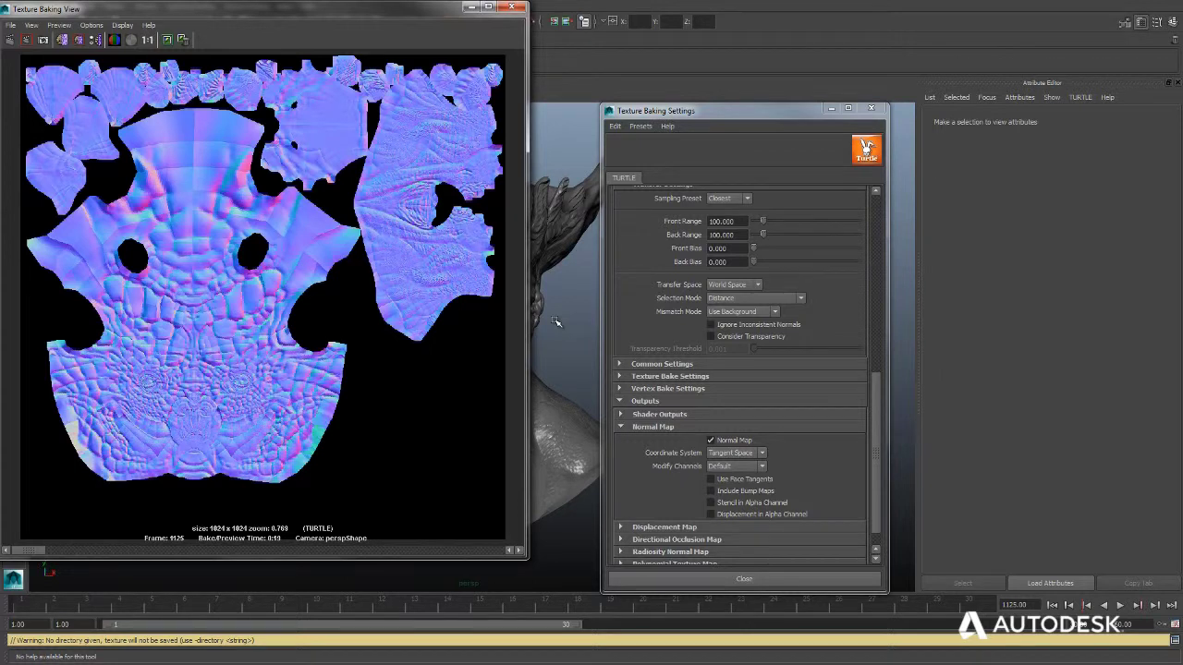
click(12, 25)
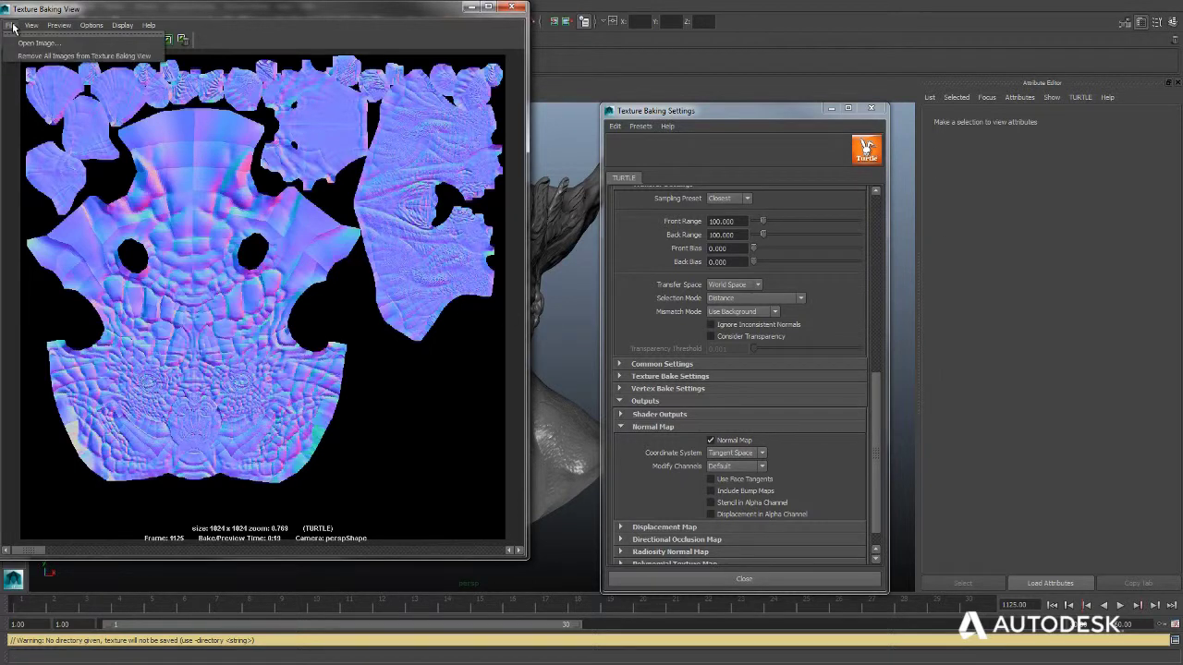
click(511, 7)
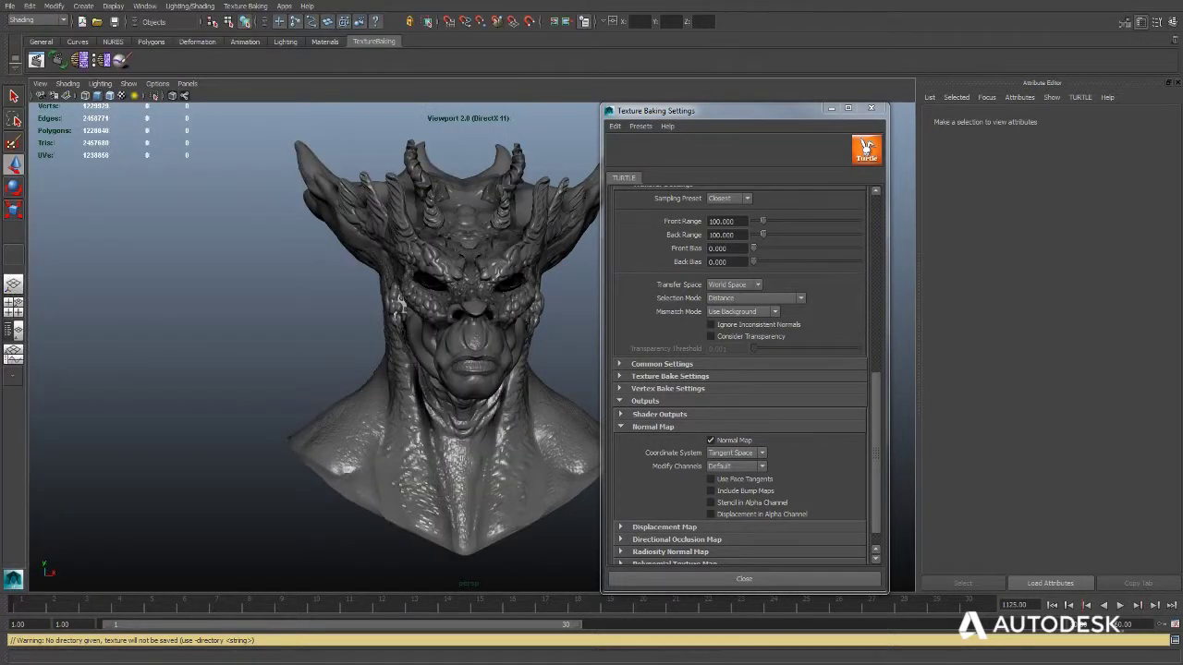